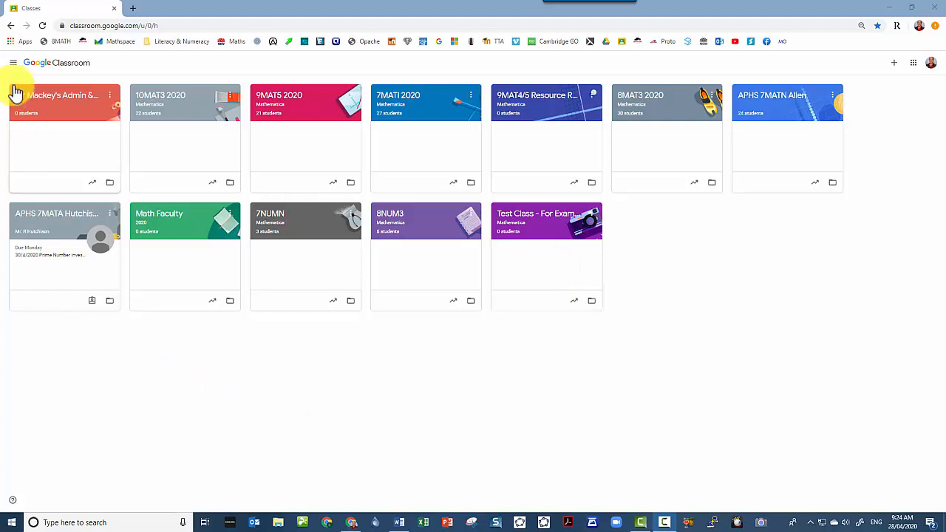
Open the Online Roll Marking form from the Drive folder of the Admin & Common Resources class
left_click(69, 104)
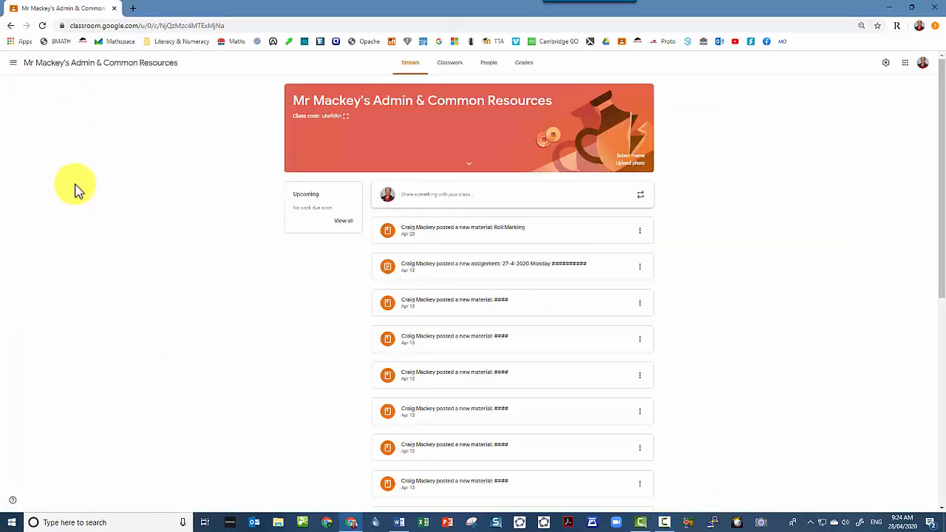
left_click(449, 65)
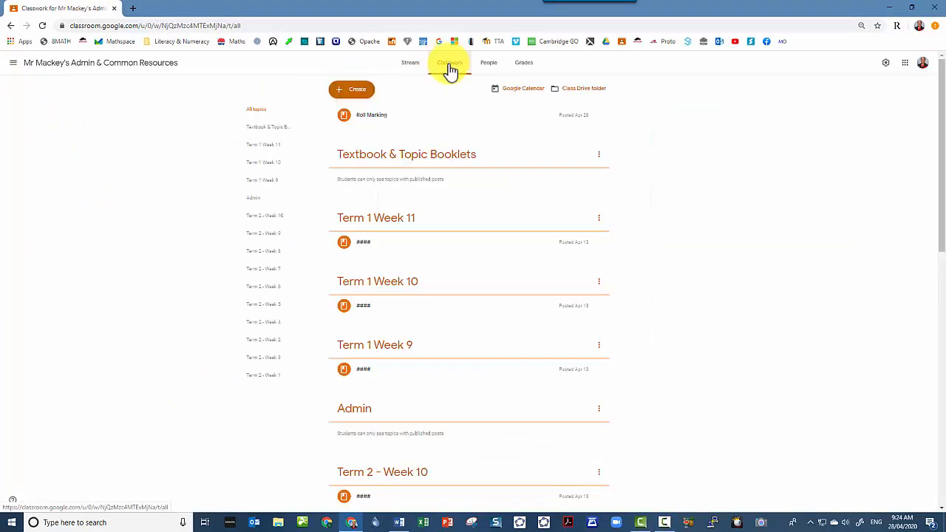
left_click(597, 94)
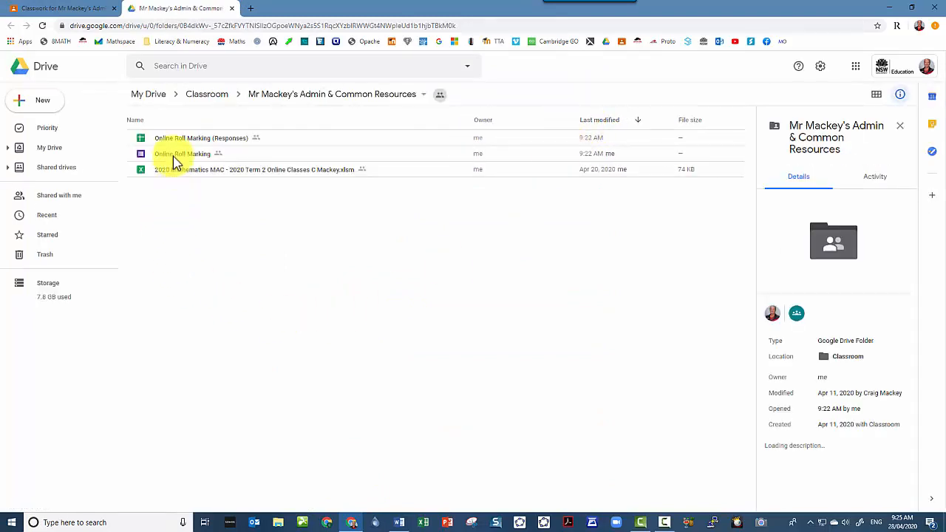
double_click(175, 156)
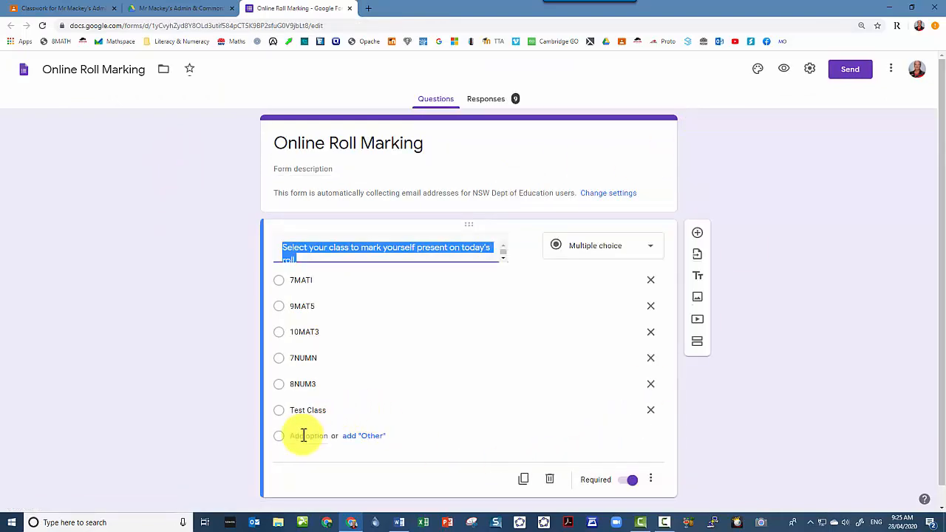
Add a blank option to the class selection question, remove it again, and close the form and its Drive folder
left_click(303, 436)
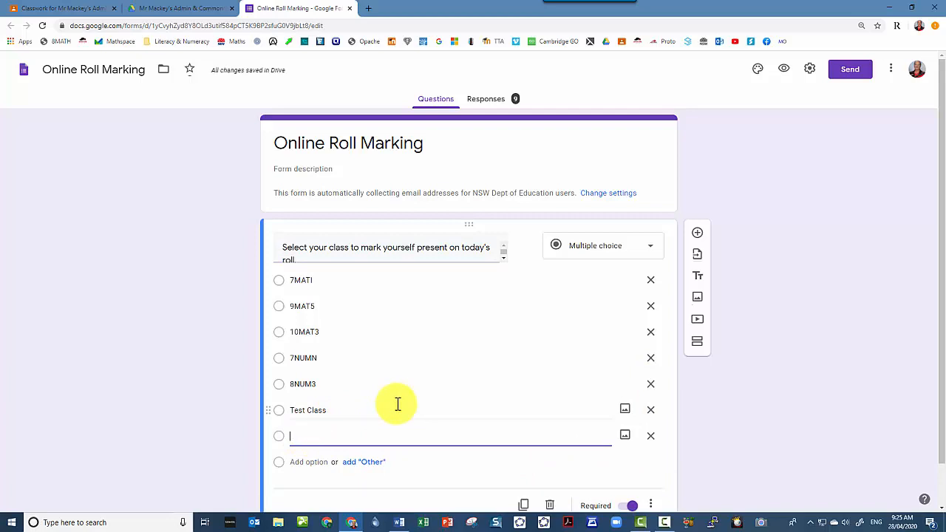
left_click(648, 441)
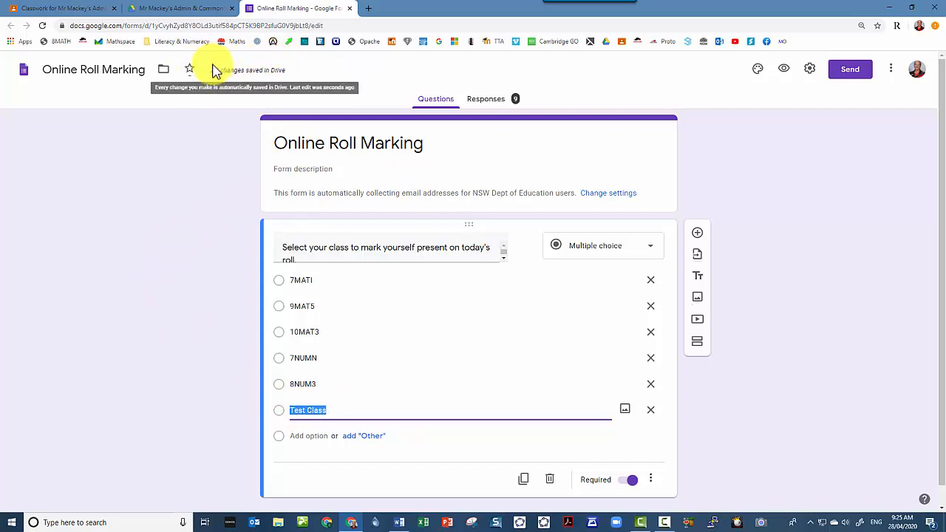
left_click(350, 8)
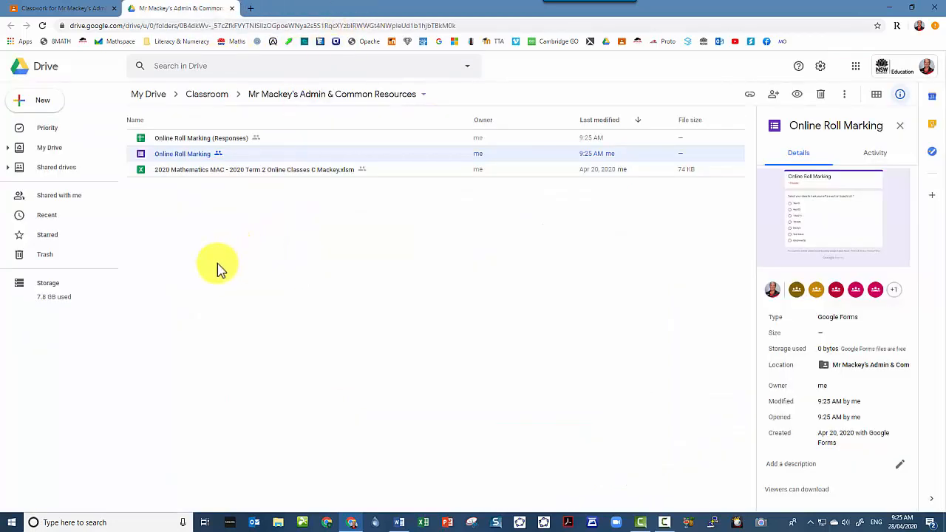
left_click(232, 8)
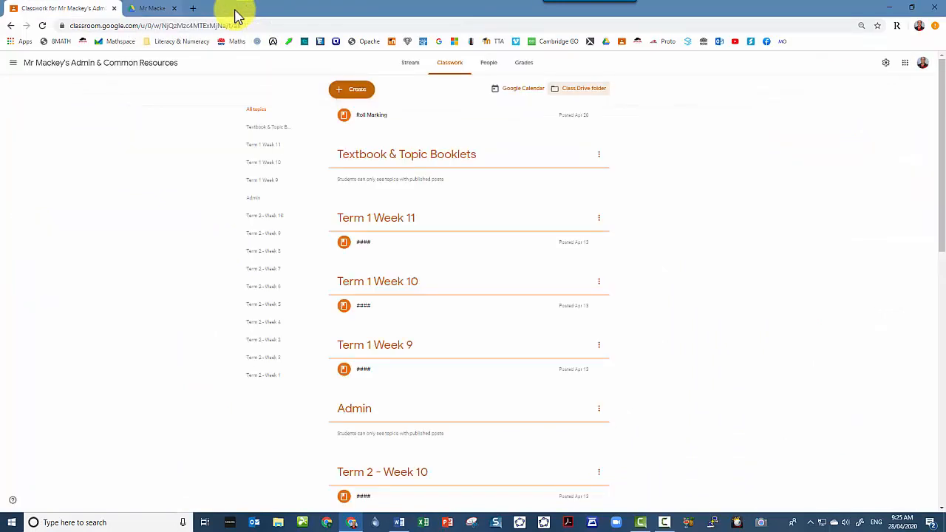
Open the classwork page of the Test Class - For Examples class
left_click(16, 65)
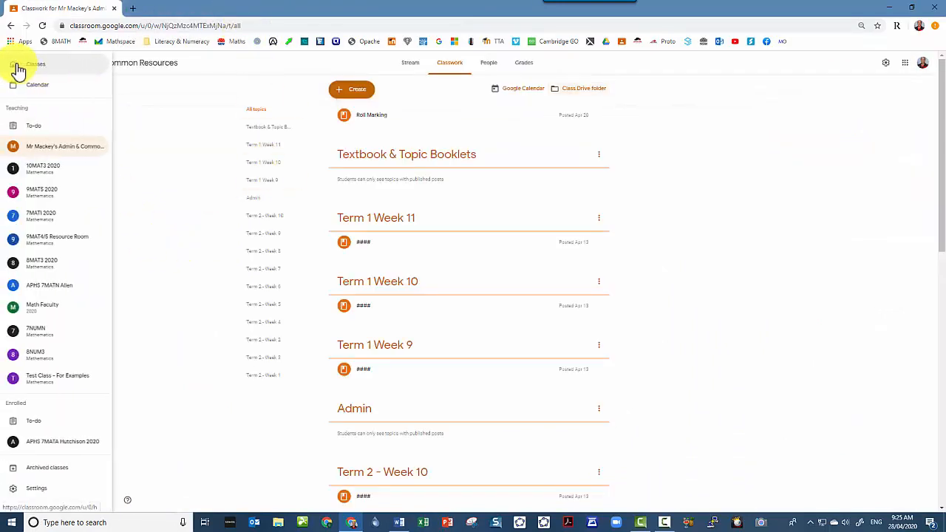
left_click(66, 379)
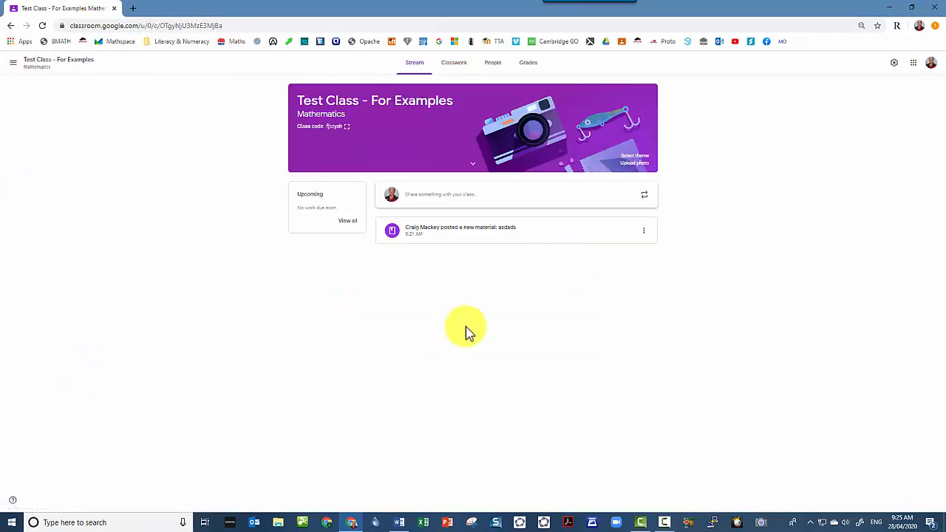
left_click(460, 65)
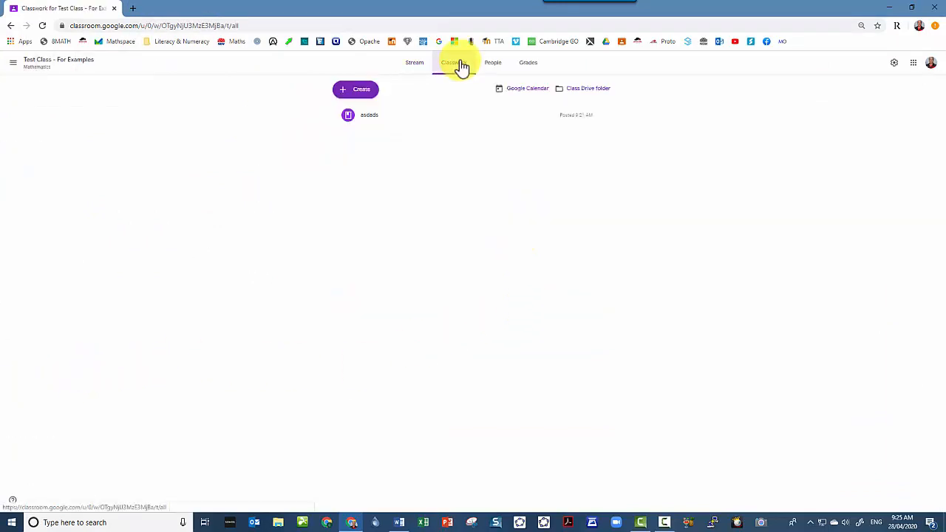
Reuse the Roll Marking post from the Admin & Common Resources class without creating new copies of its attachments
left_click(362, 90)
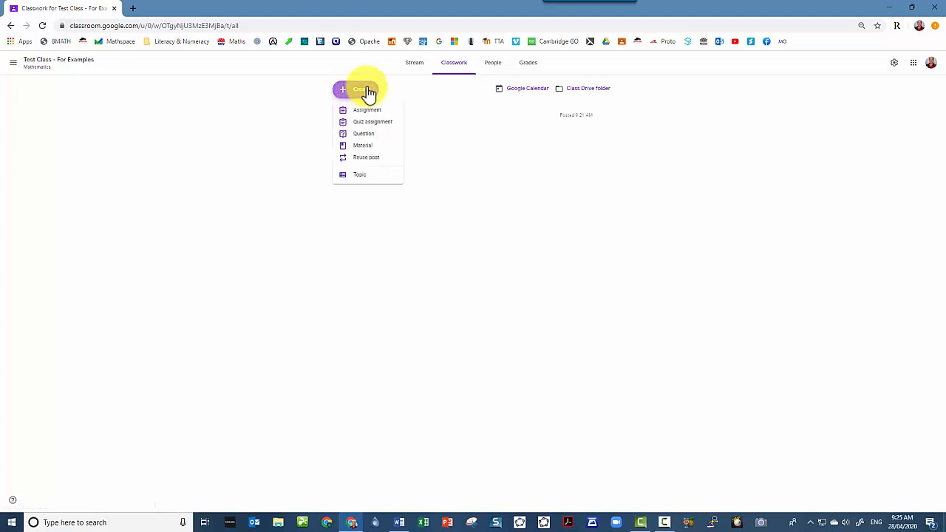
left_click(377, 159)
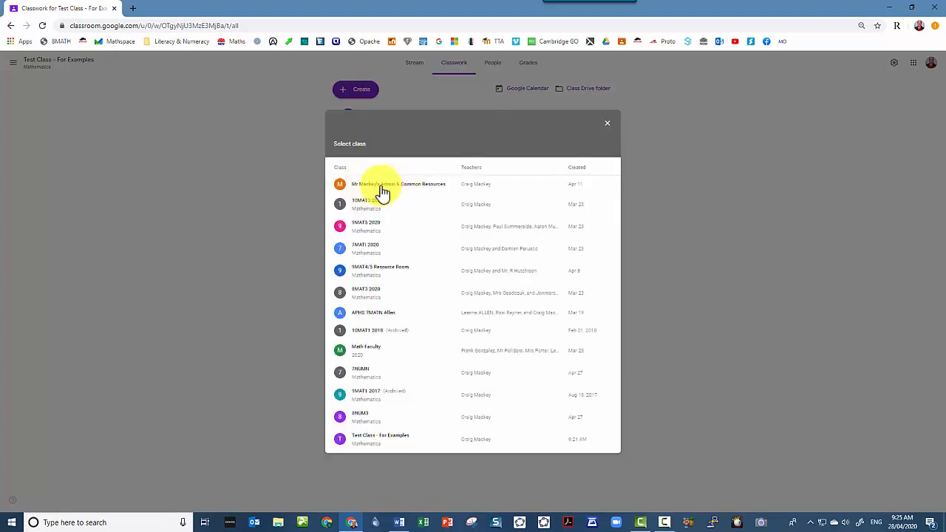
left_click(382, 190)
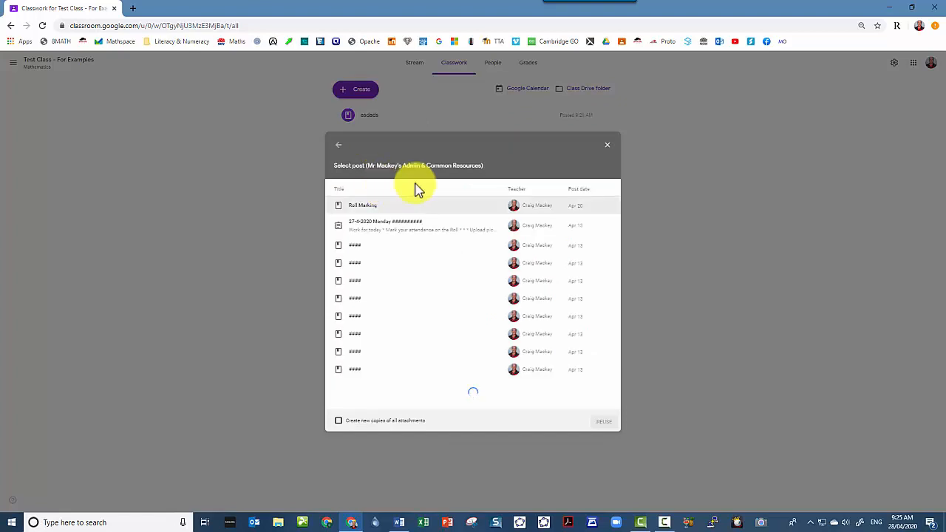
left_click(374, 203)
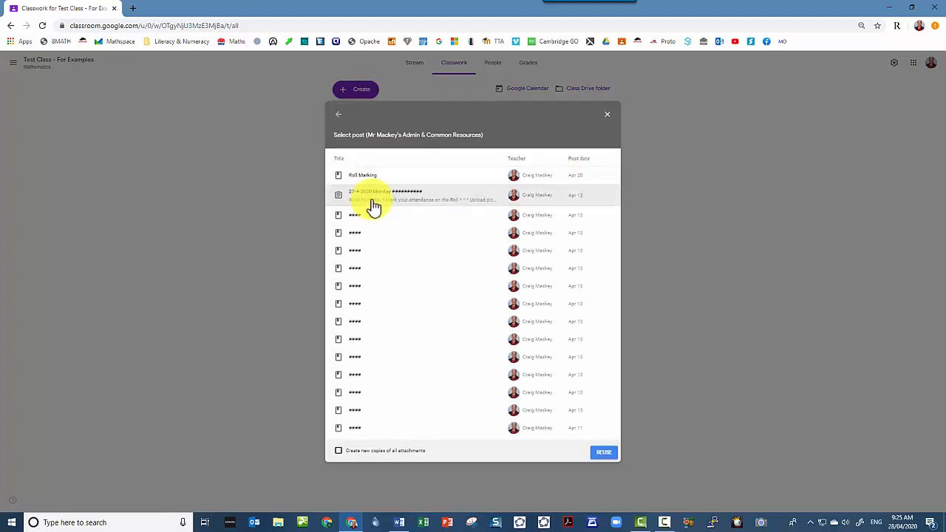
left_click(377, 177)
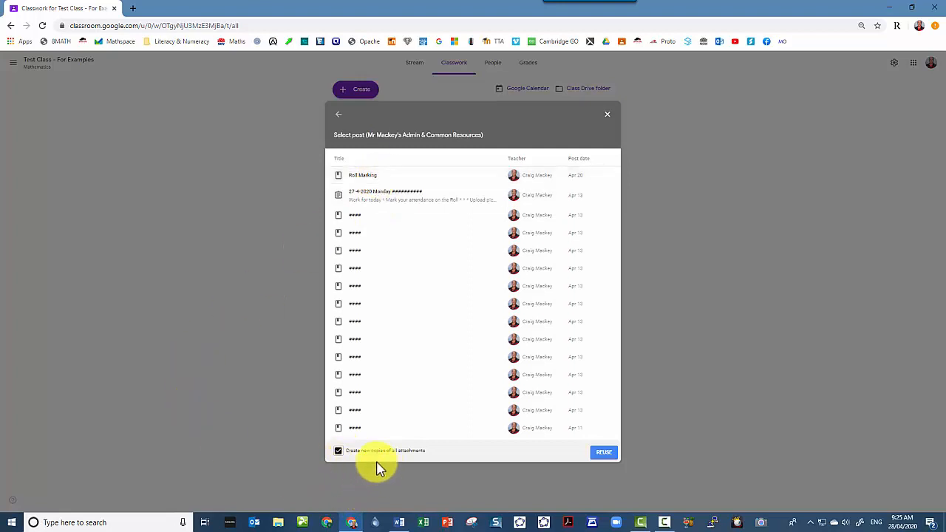
left_click(337, 451)
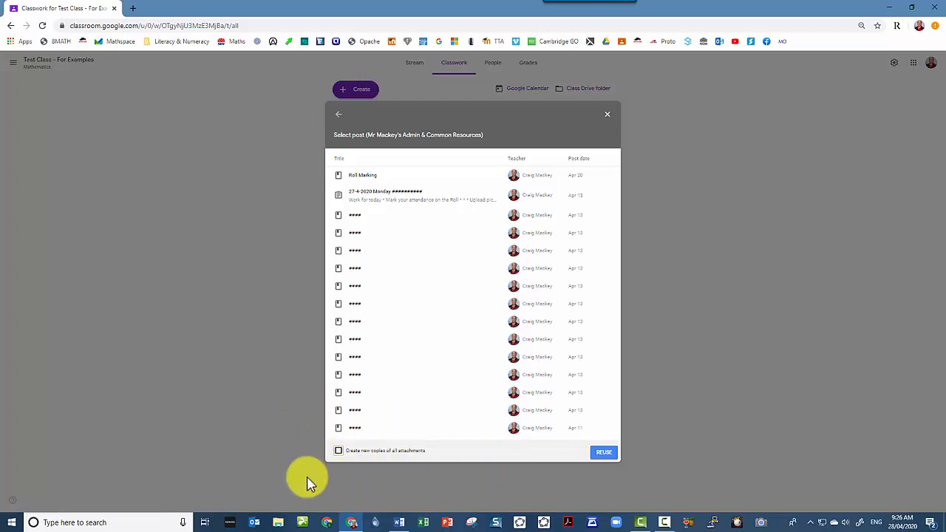
left_click(607, 456)
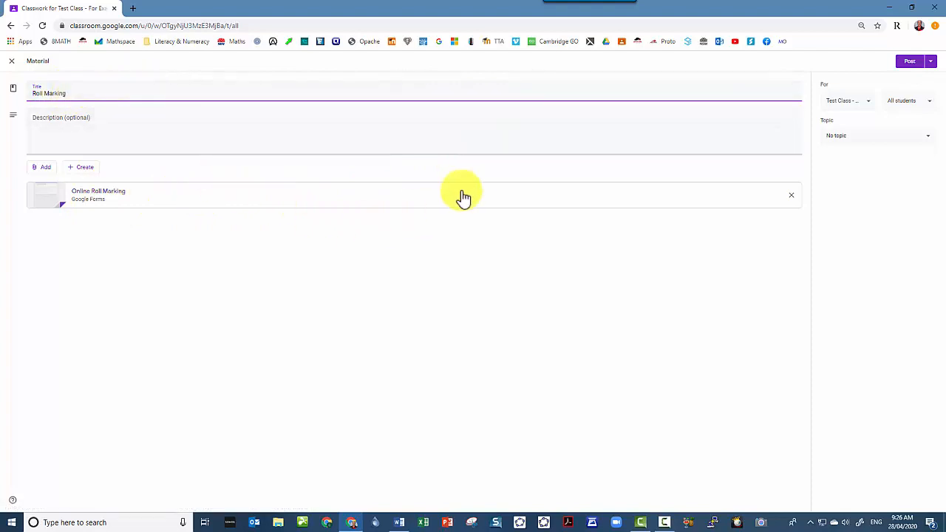
Post the Roll Marking material to all students and delete the asdads material from the classwork
left_click(912, 65)
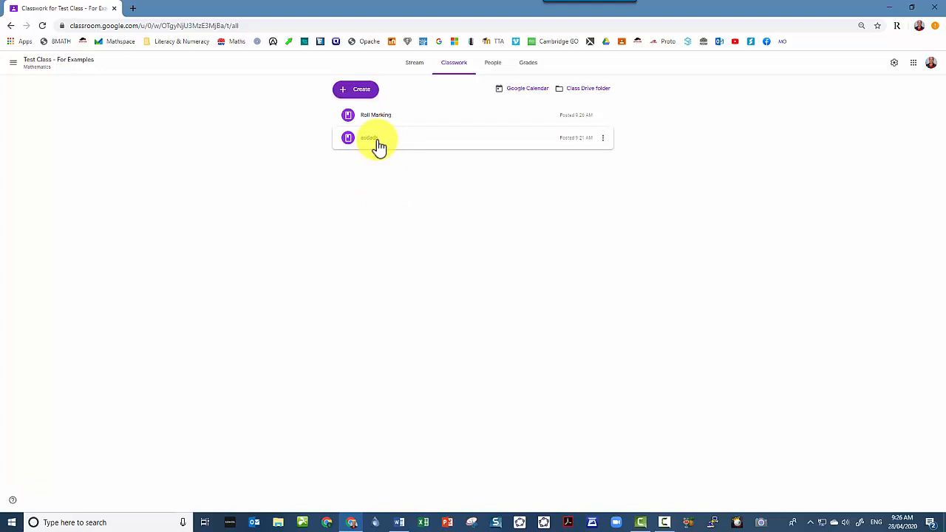
left_click(580, 167)
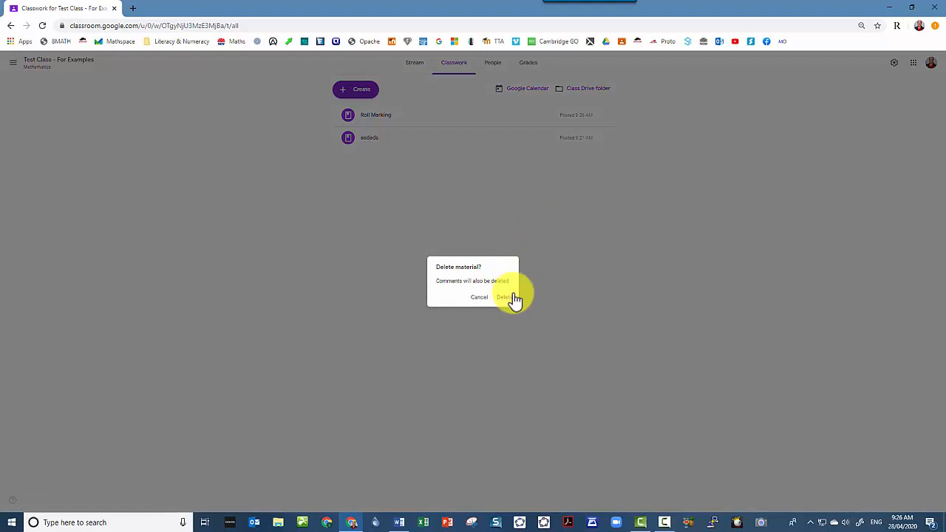
left_click(508, 297)
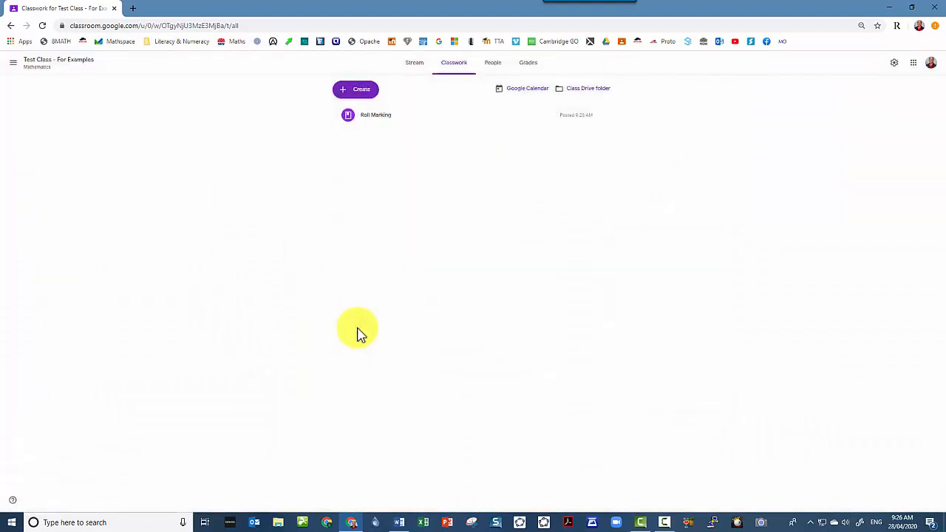
Submit the Online Roll Marking form from the Roll Marking material with Test Class selected, and close the form
left_click(376, 118)
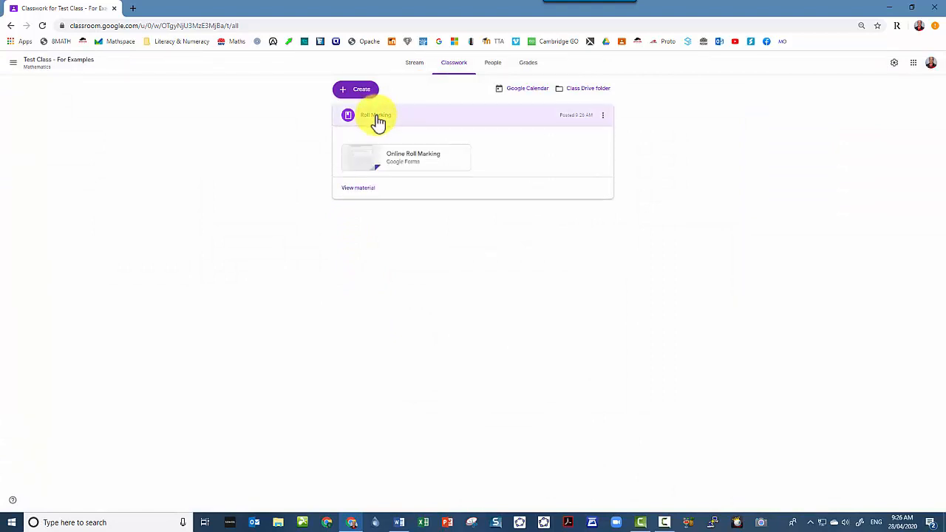
left_click(411, 162)
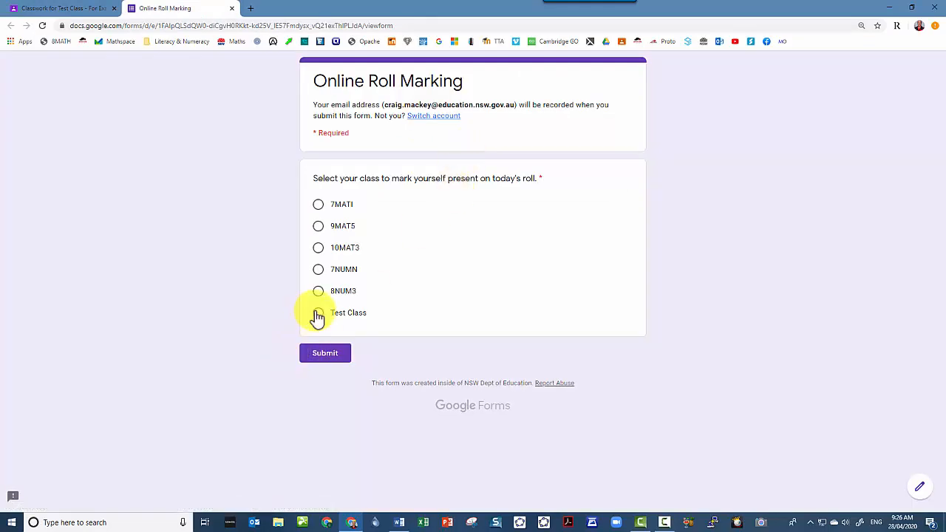
left_click(318, 316)
left_click(325, 357)
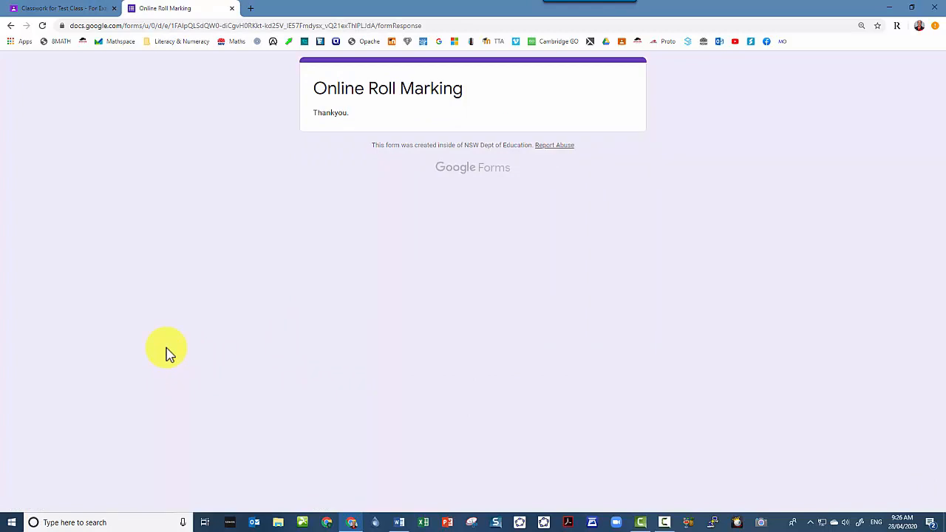
left_click(232, 8)
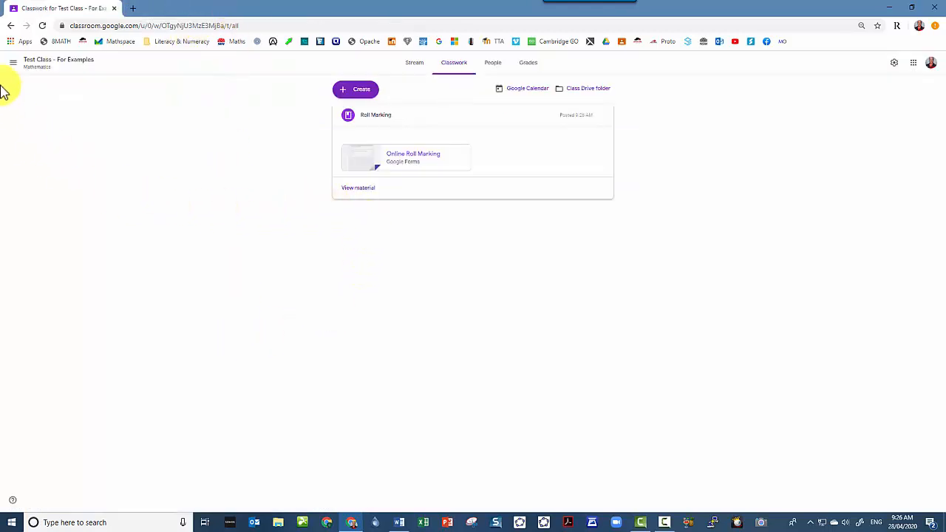
View the responses of the Online Roll Marking form stored in the Admin & Common Resources class Drive folder
left_click(14, 65)
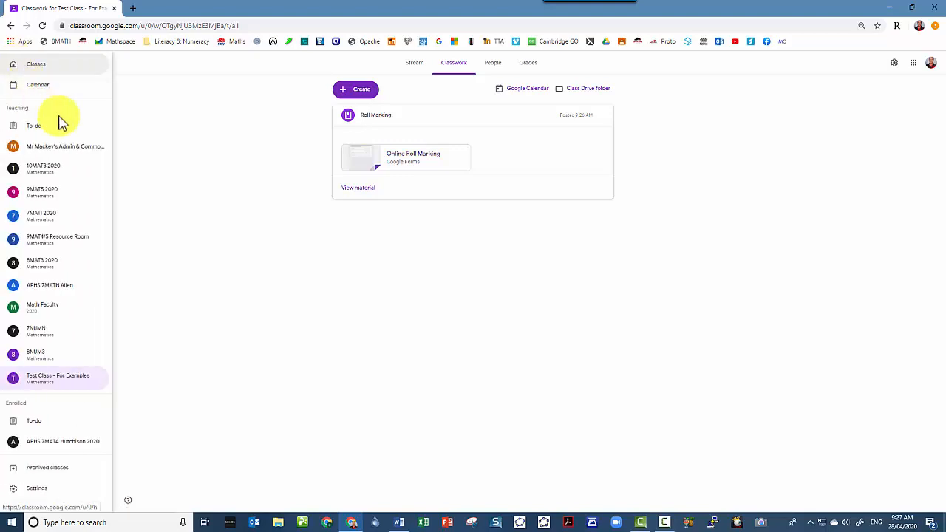
left_click(82, 152)
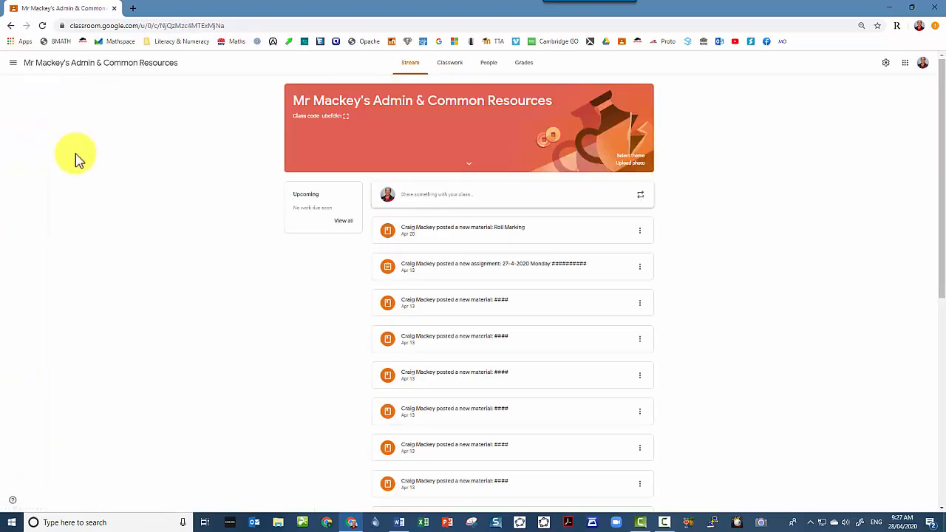
left_click(450, 68)
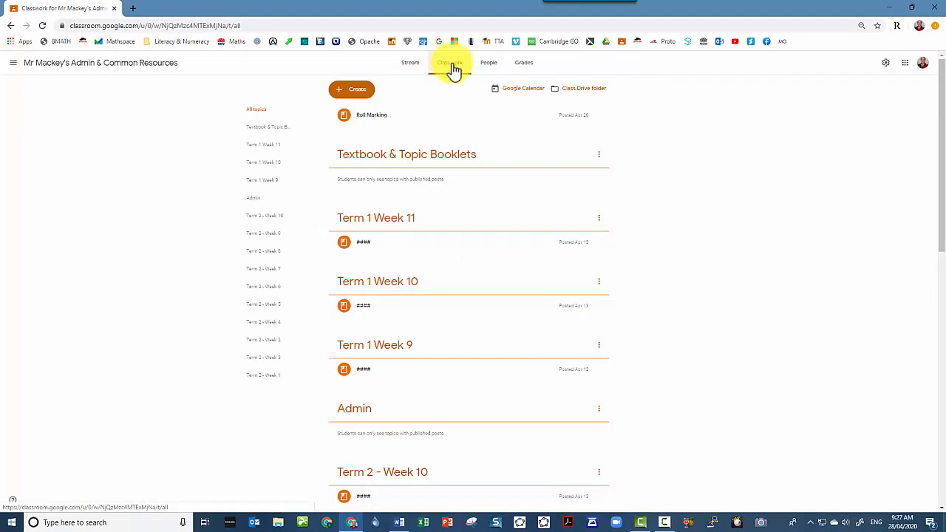
left_click(573, 90)
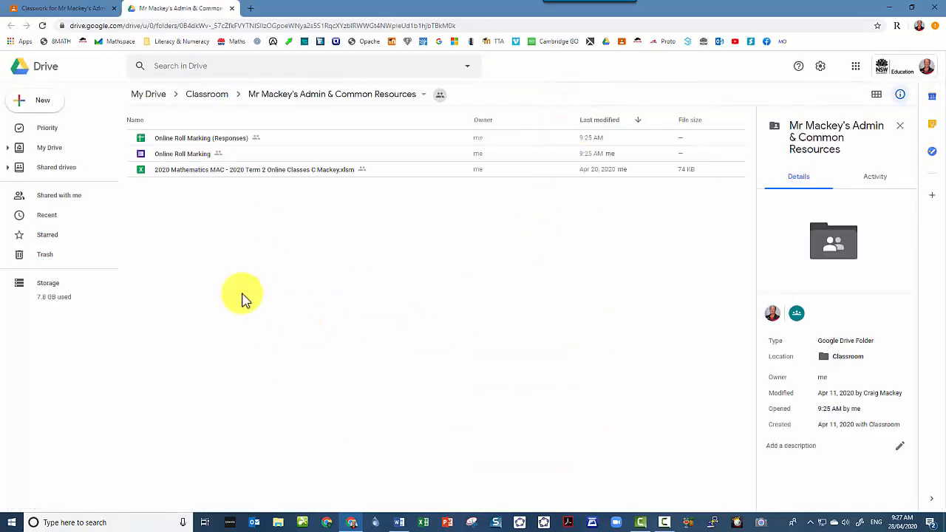
double_click(194, 162)
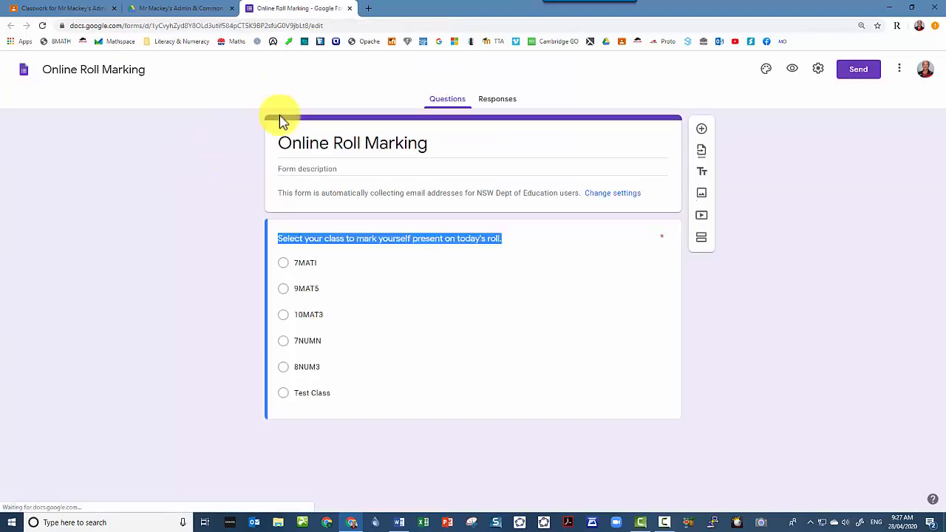
left_click(489, 100)
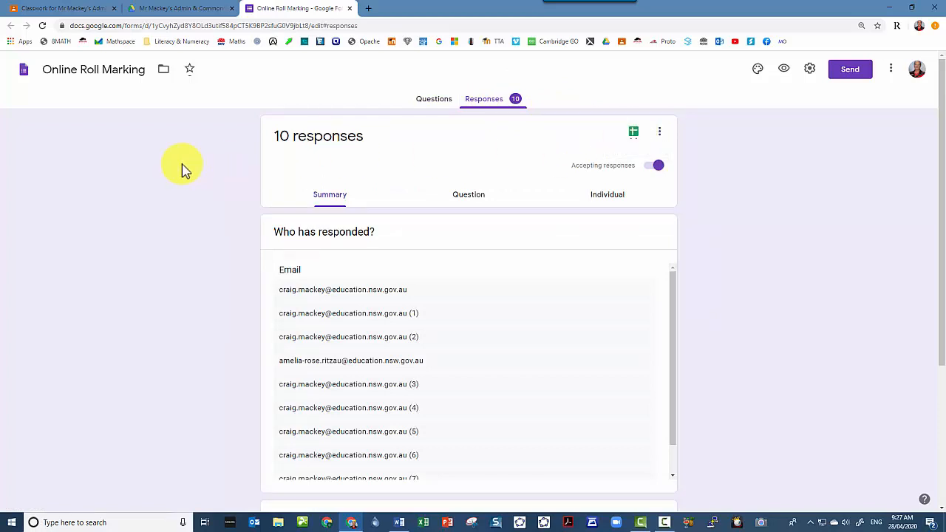
left_click(348, 8)
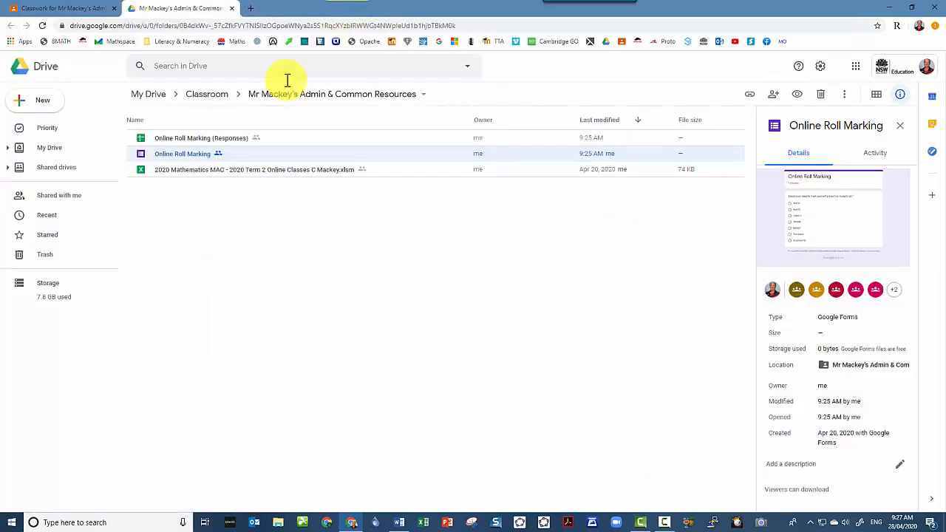
Open the Online Roll Marking (Responses) spreadsheet and look through the recorded timestamps and classes
double_click(170, 140)
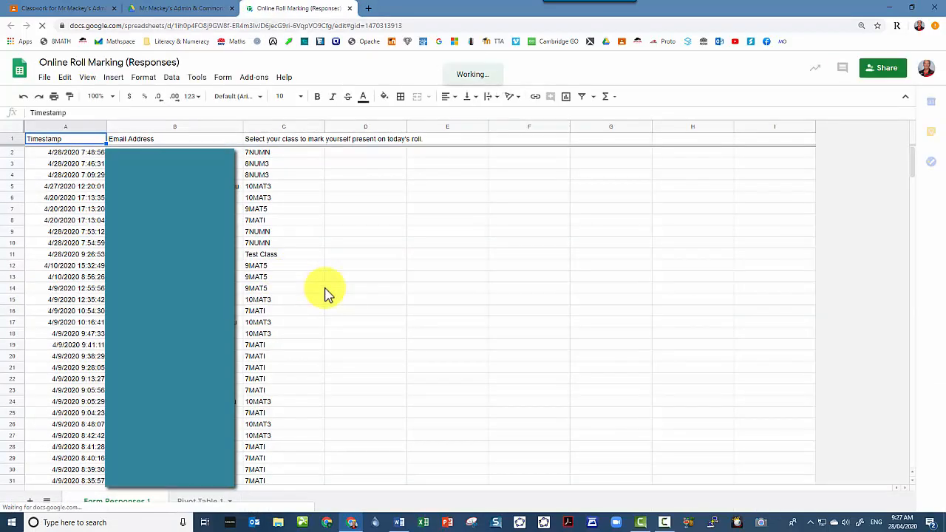
scroll(327, 293, "down", 20)
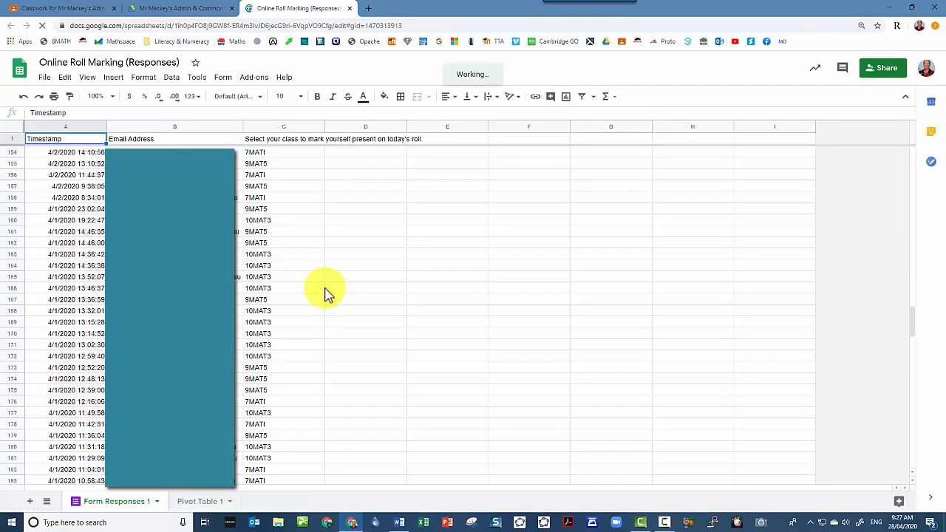
scroll(327, 293, "up", 20)
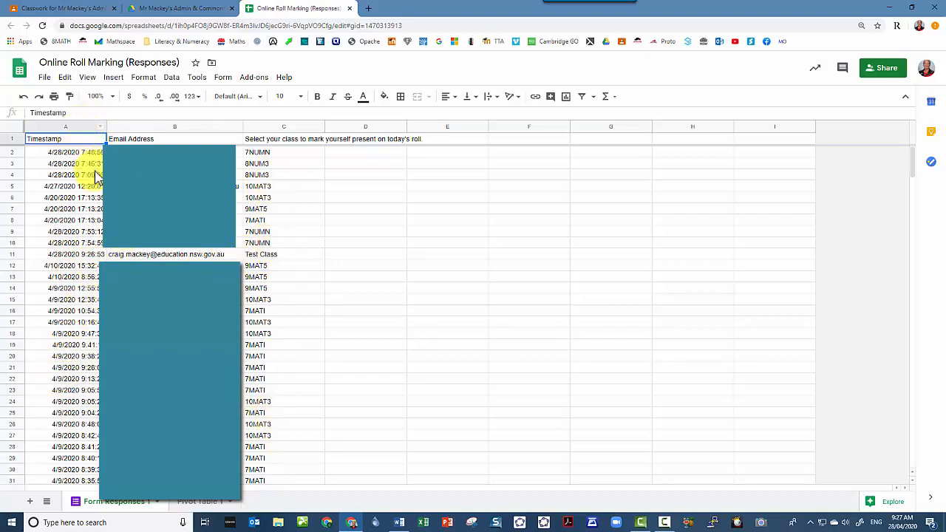
Include Test Class in the class filter of the Pivot Table 1 sheet
left_click(198, 505)
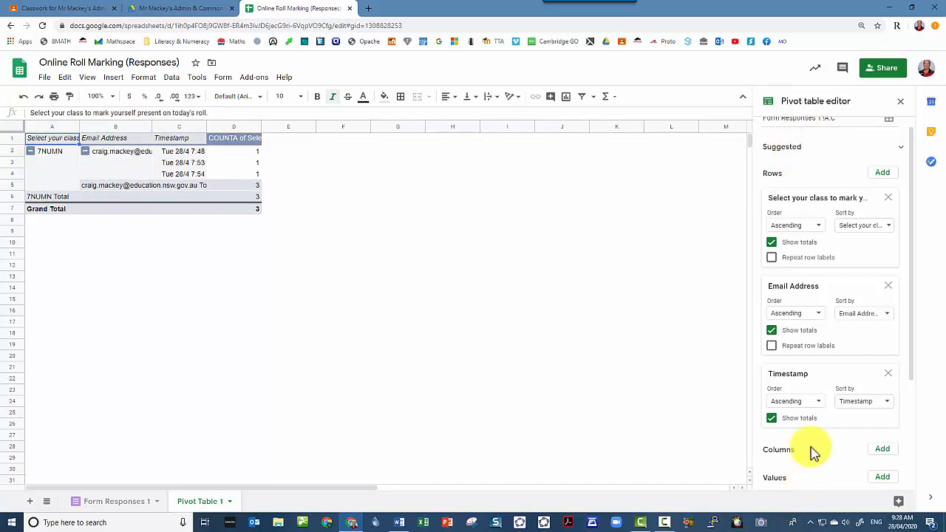
scroll(833, 399, "down", 2)
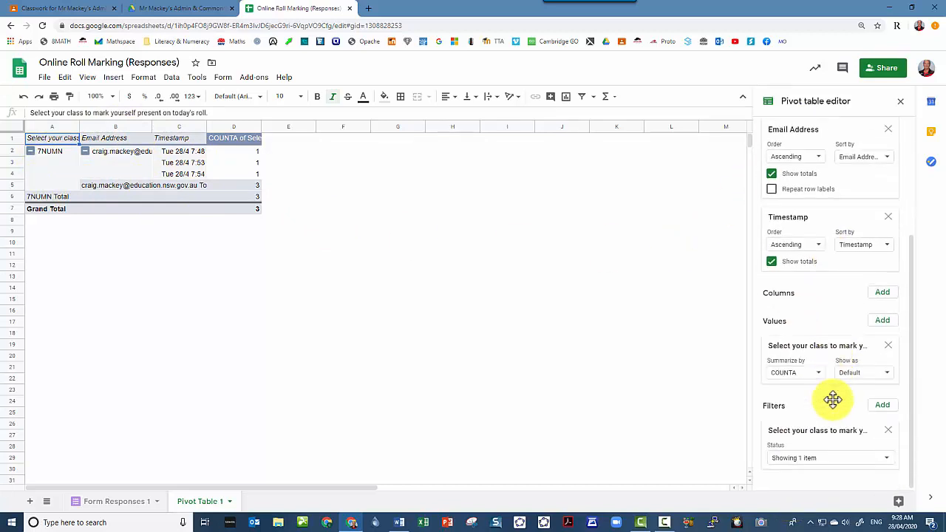
left_click(833, 462)
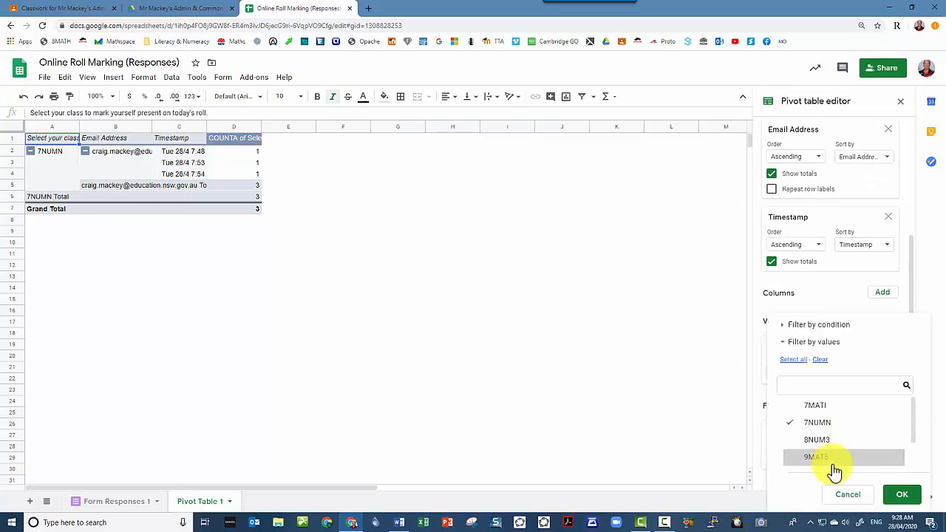
scroll(835, 447, "down", 1)
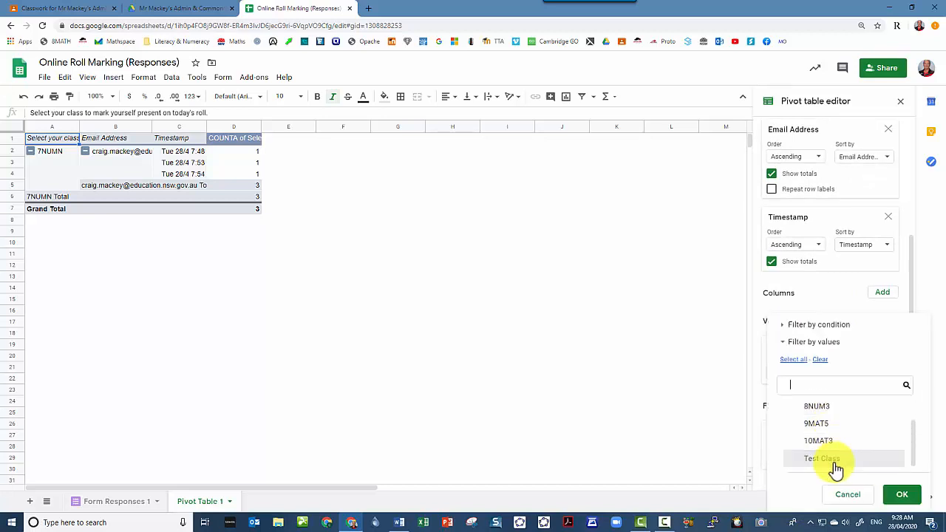
left_click(834, 459)
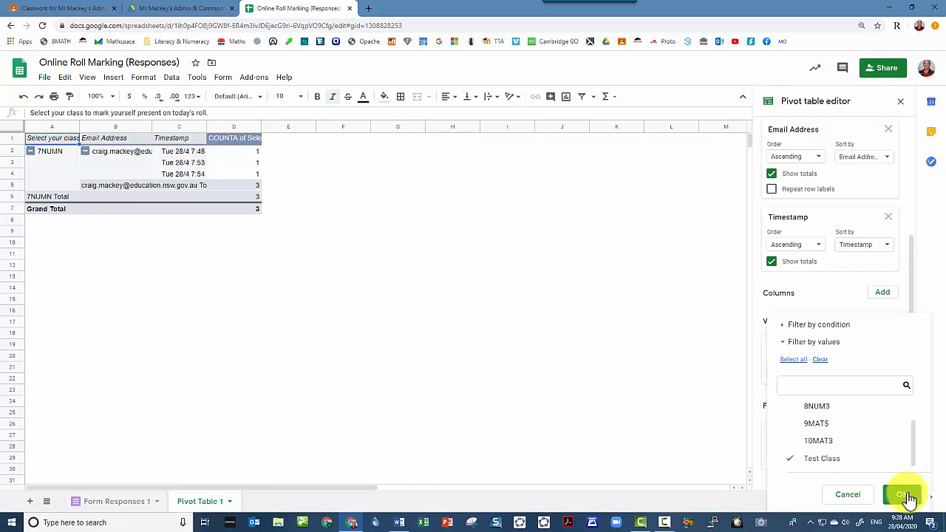
left_click(902, 495)
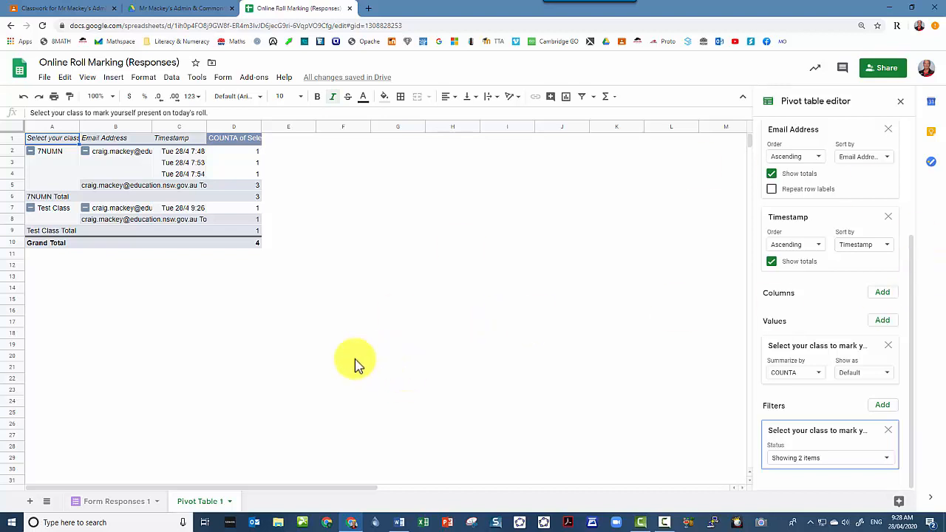
Create a pivot table on a new sheet from columns A to C of Form Responses 1, with the class question as rows
left_click(101, 505)
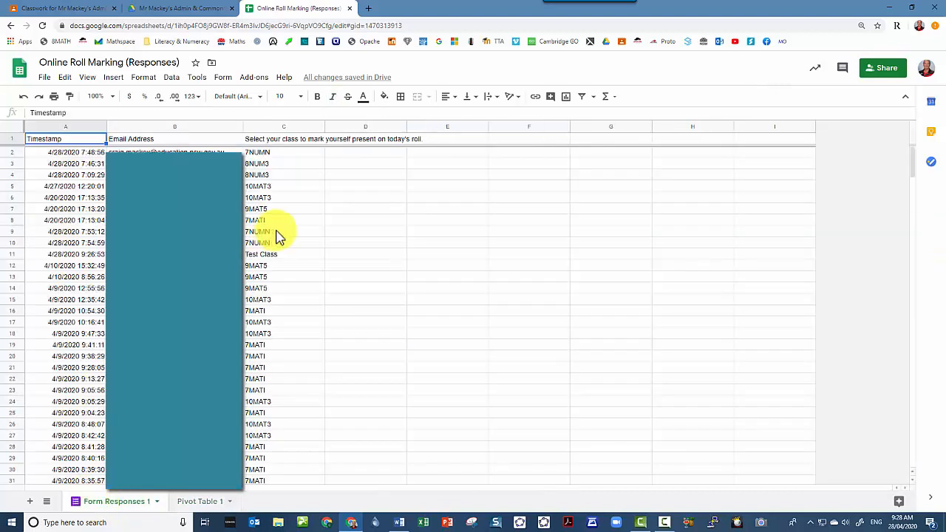
left_click_drag(53, 129, 270, 126)
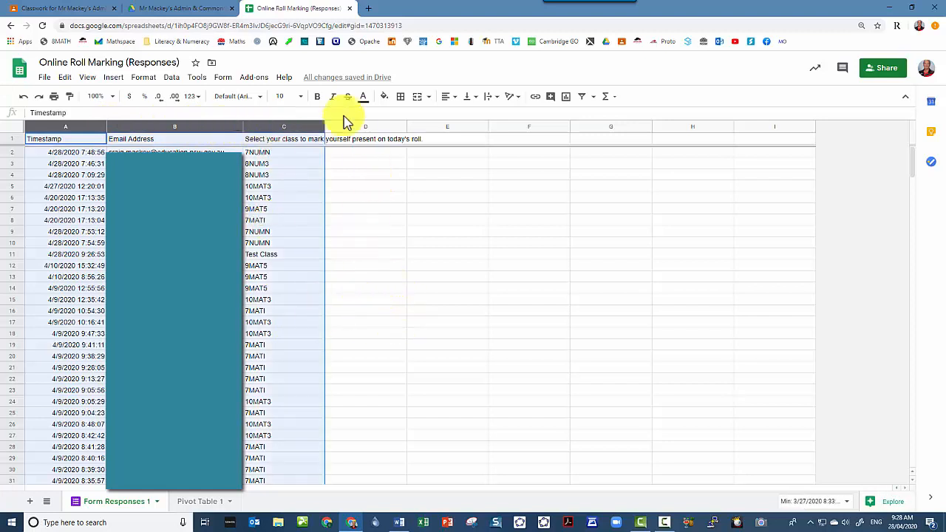
left_click(170, 78)
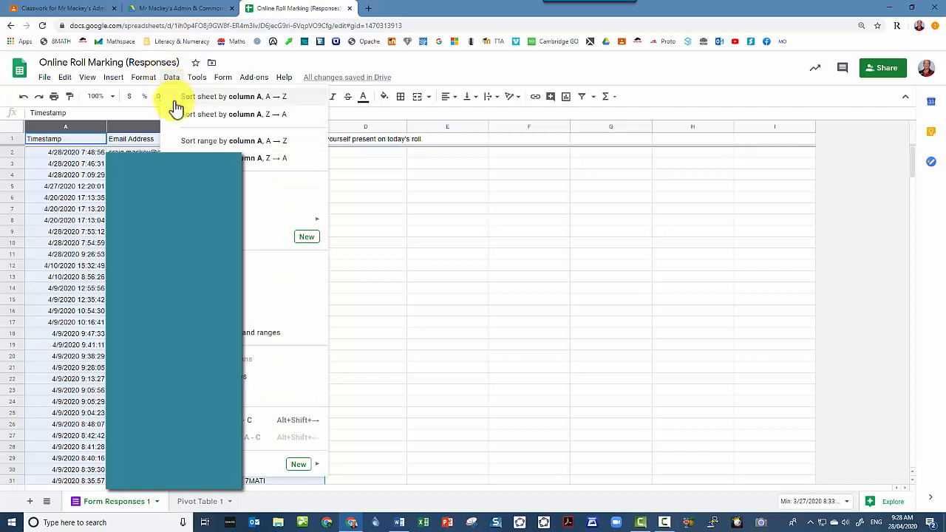
left_click(285, 280)
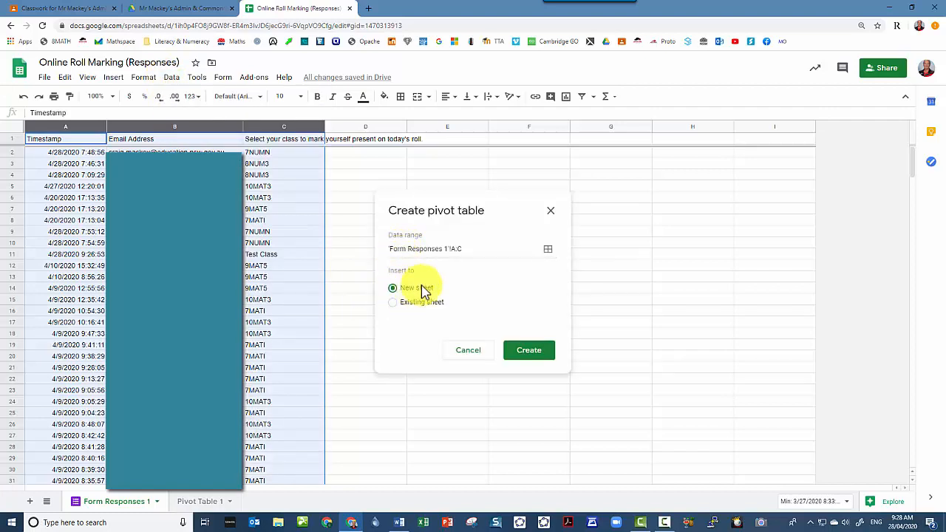
left_click(529, 354)
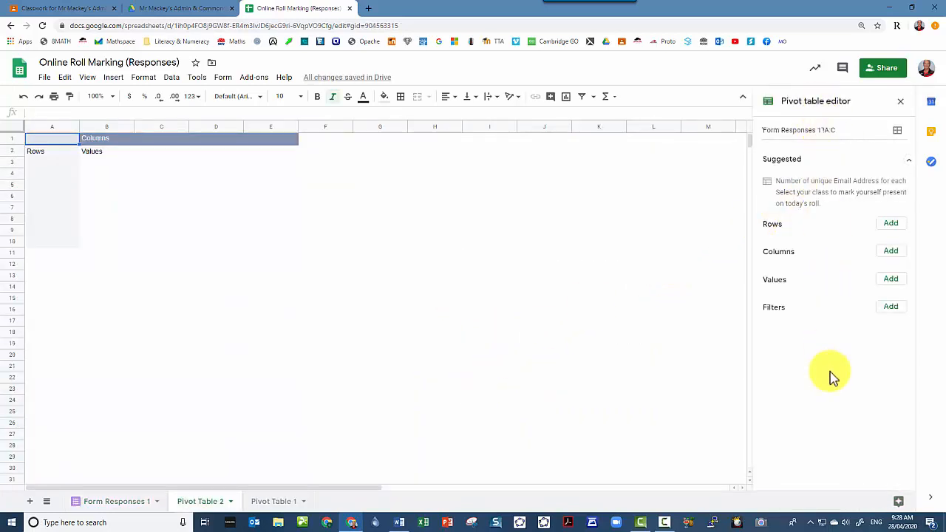
left_click(899, 224)
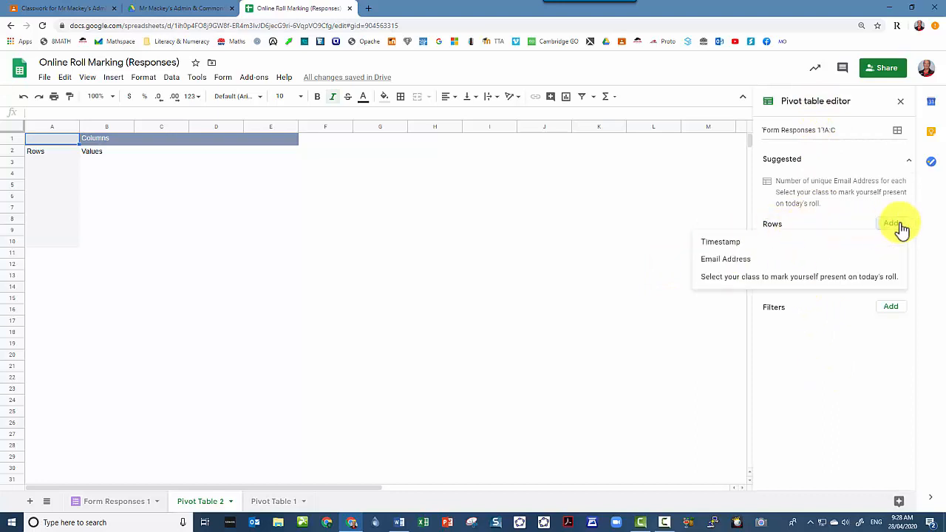
left_click(747, 282)
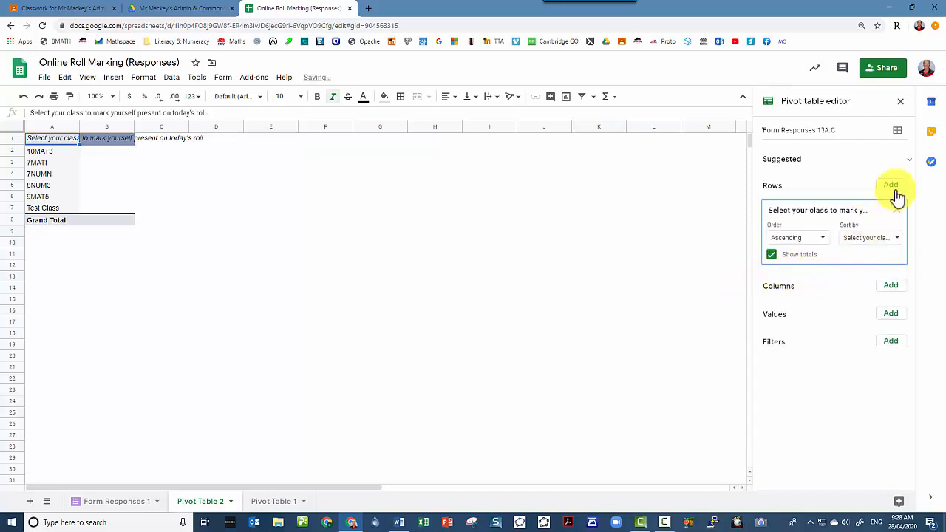
left_click(894, 185)
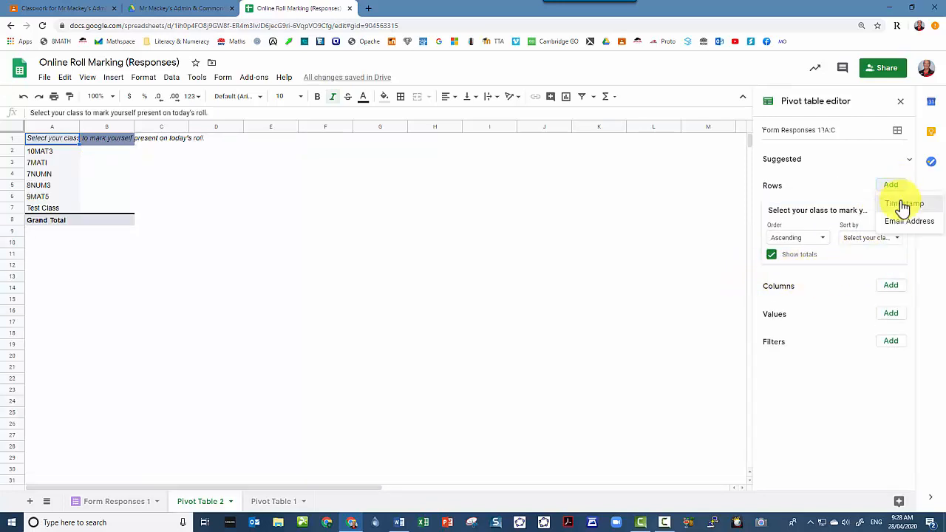
left_click(903, 205)
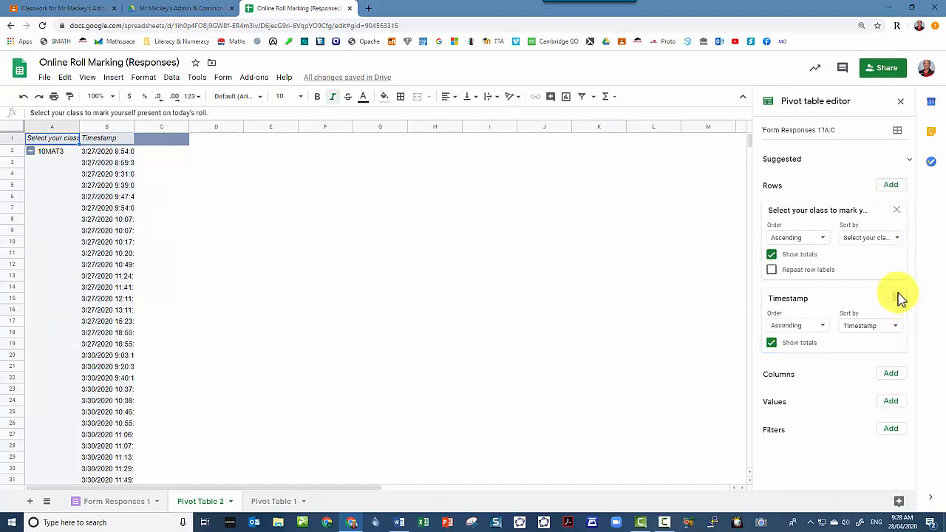
left_click(897, 298)
Add Email Address and Timestamp as further row groups below the class in the new pivot table
left_click(894, 186)
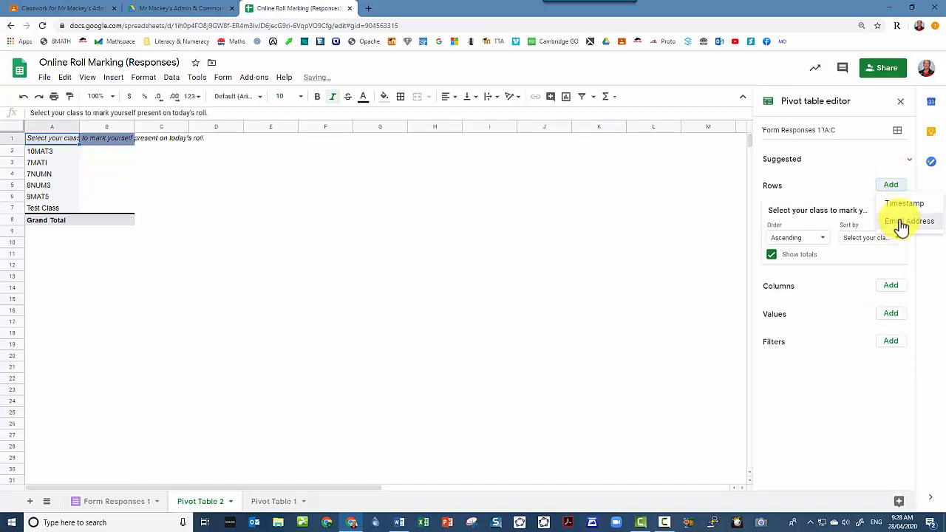
left_click(898, 221)
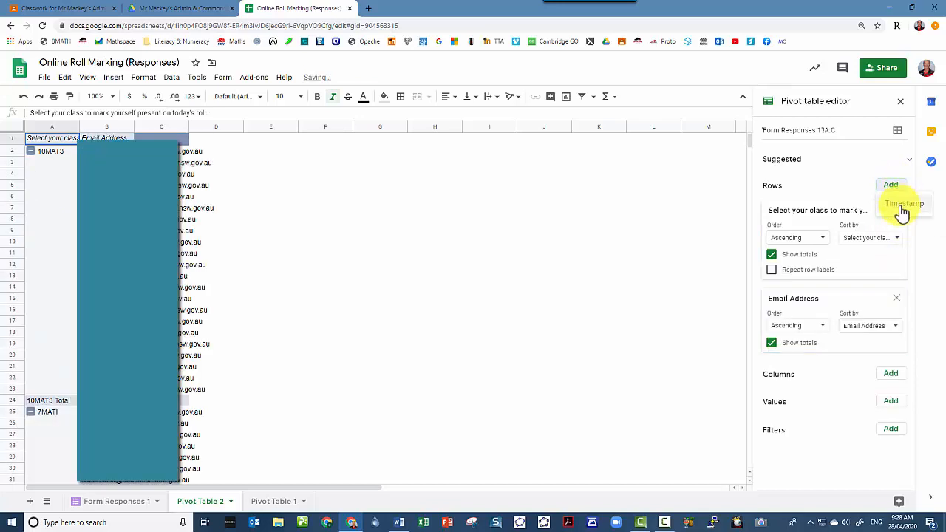
left_click(903, 209)
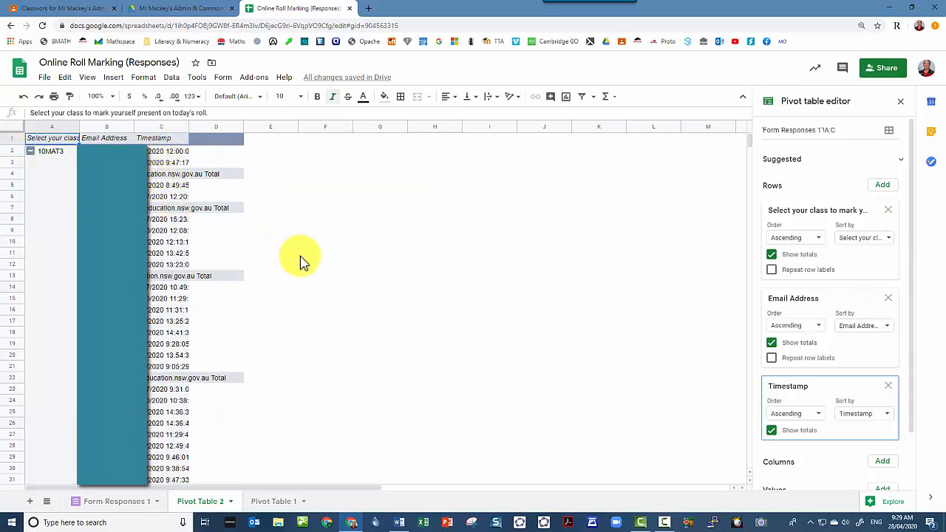
Look through the class, email address and timestamp rows of the new pivot table
scroll(304, 272, "down", 15)
scroll(308, 275, "down", 20)
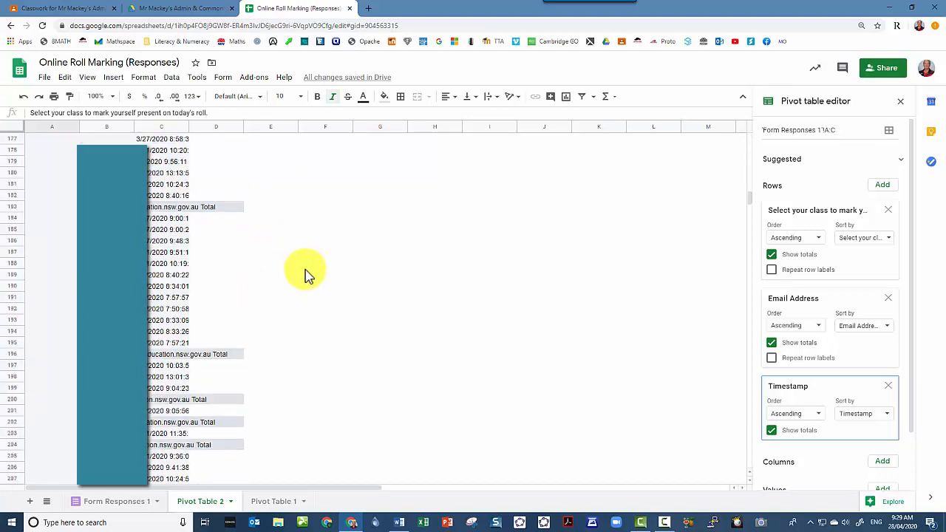
scroll(308, 275, "down", 5)
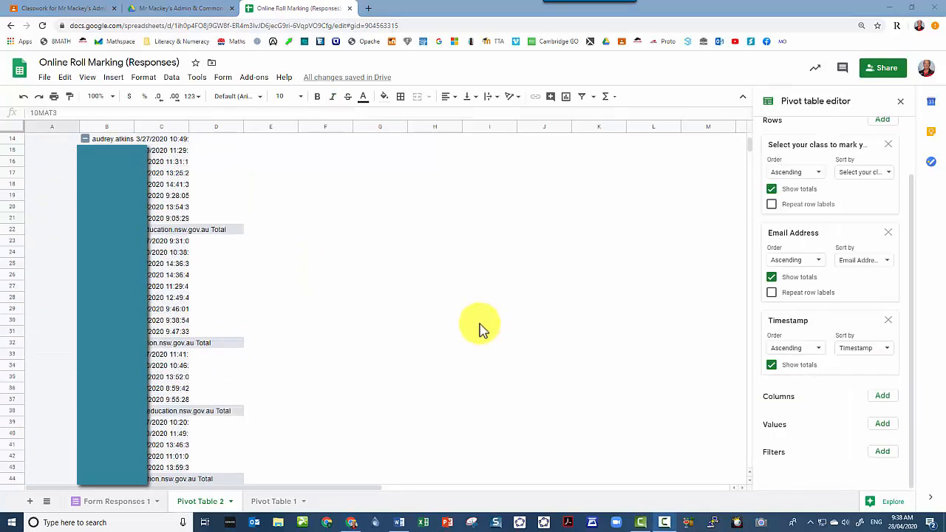
scroll(432, 300, "up", 4)
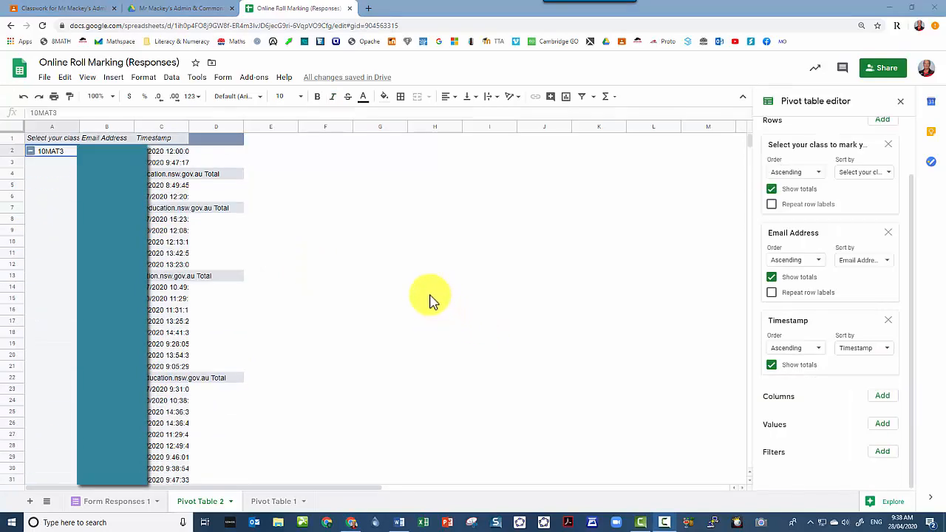
scroll(432, 299, "down", 20)
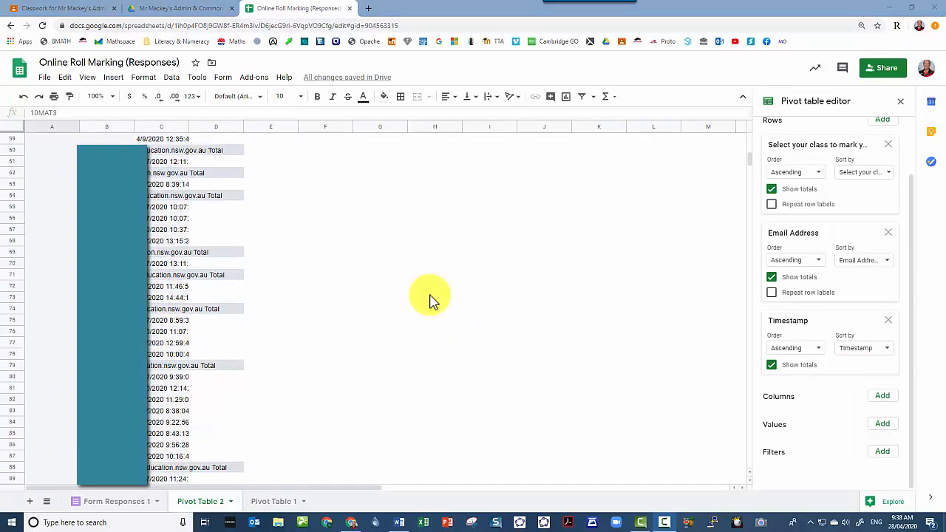
scroll(432, 299, "down", 20)
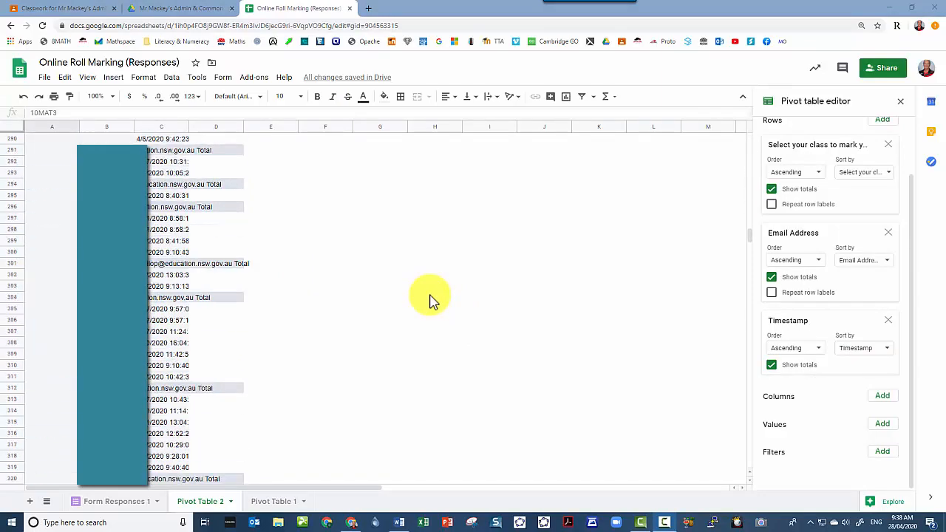
scroll(432, 299, "up", 20)
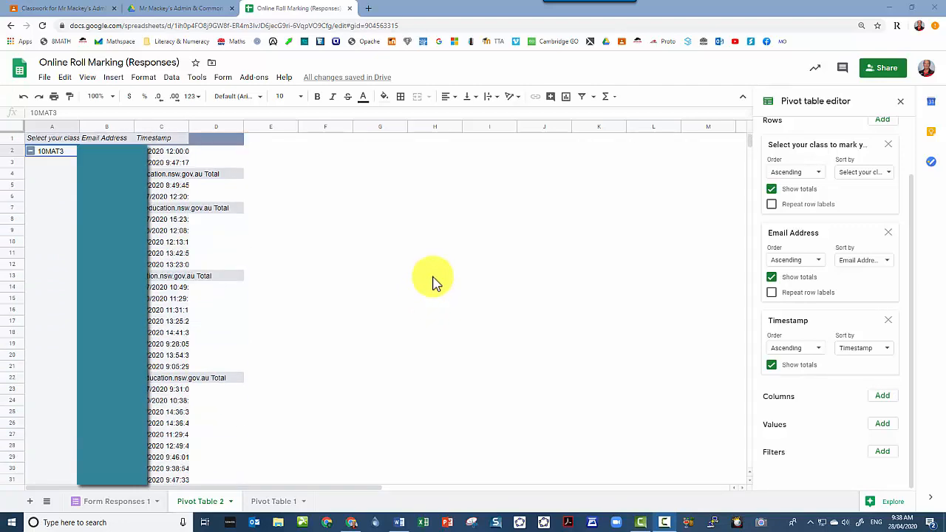
Add a class filter to the new pivot table that shows only 7MATI, excluding 7NUMN, 8NUM3, 9MAT5, 10MAT3 and Test Class
left_click(884, 454)
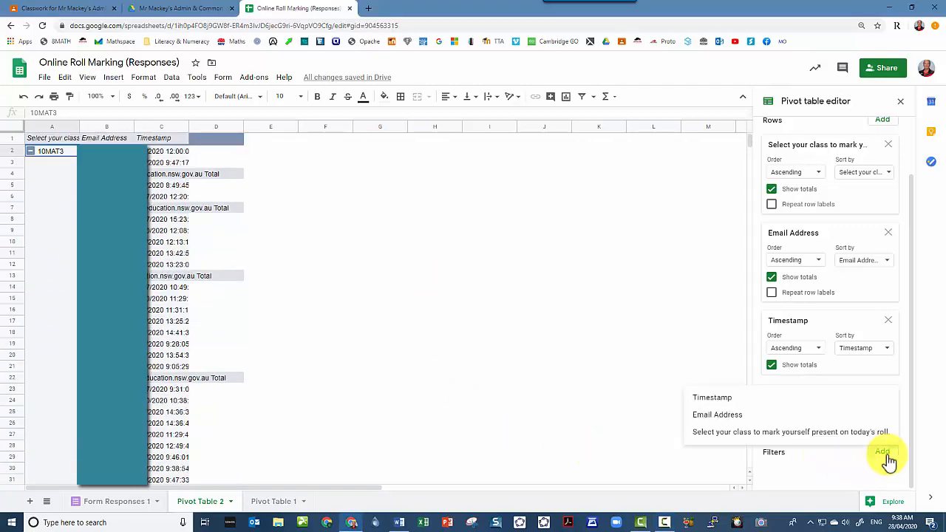
left_click(751, 436)
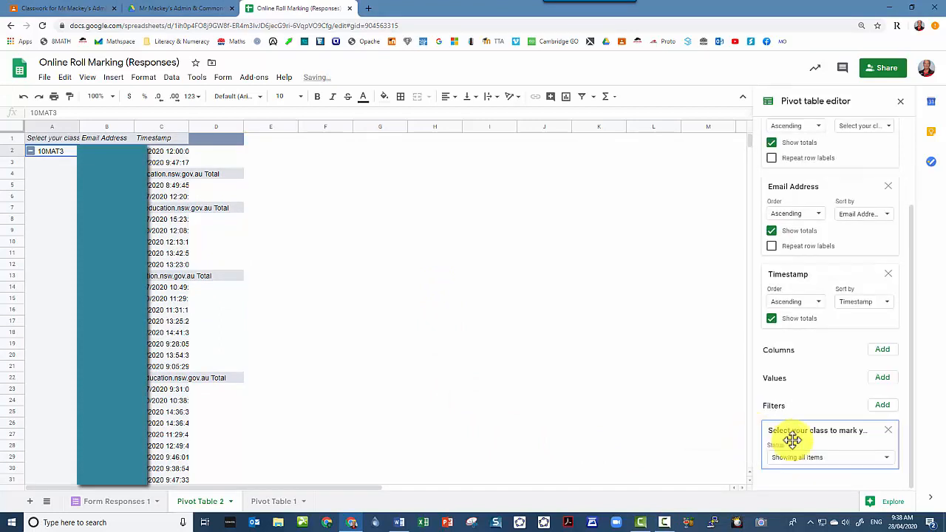
left_click(835, 460)
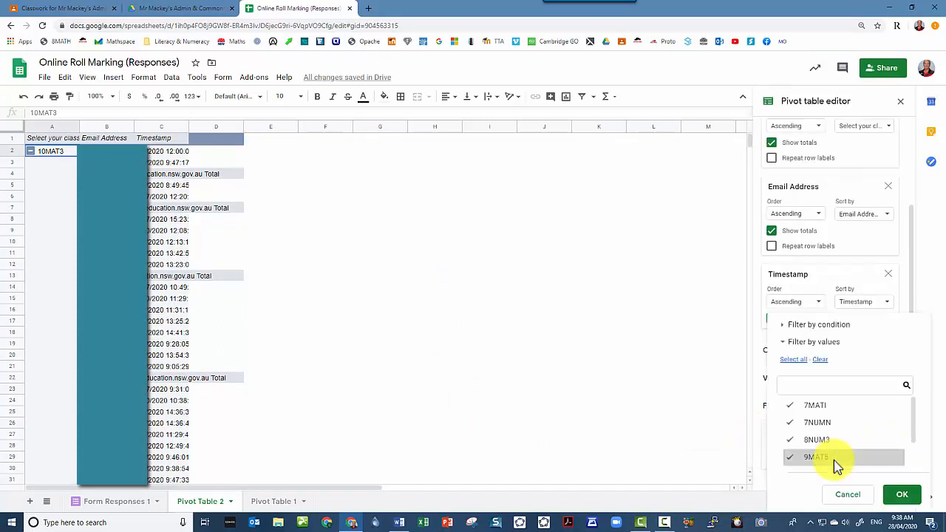
left_click(834, 461)
left_click(831, 444)
left_click(827, 426)
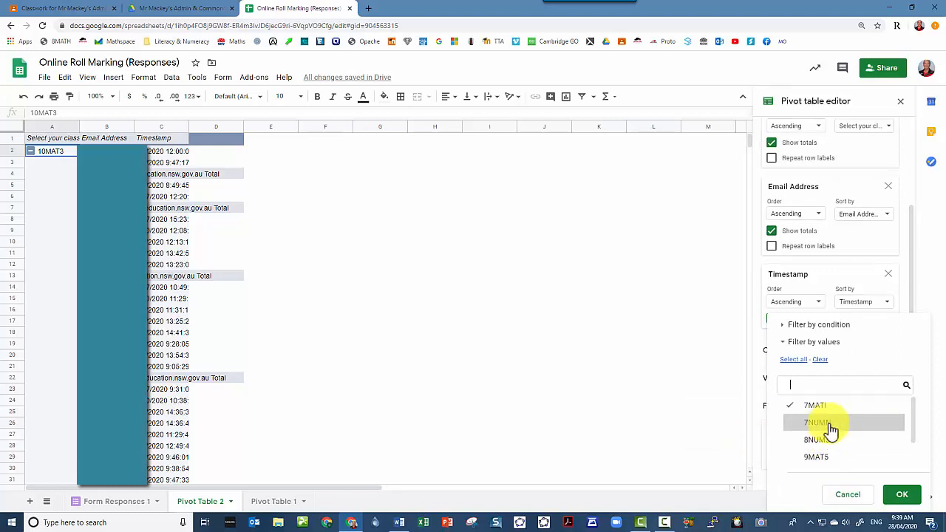
scroll(836, 431, "down", 1)
left_click(836, 444)
left_click(837, 458)
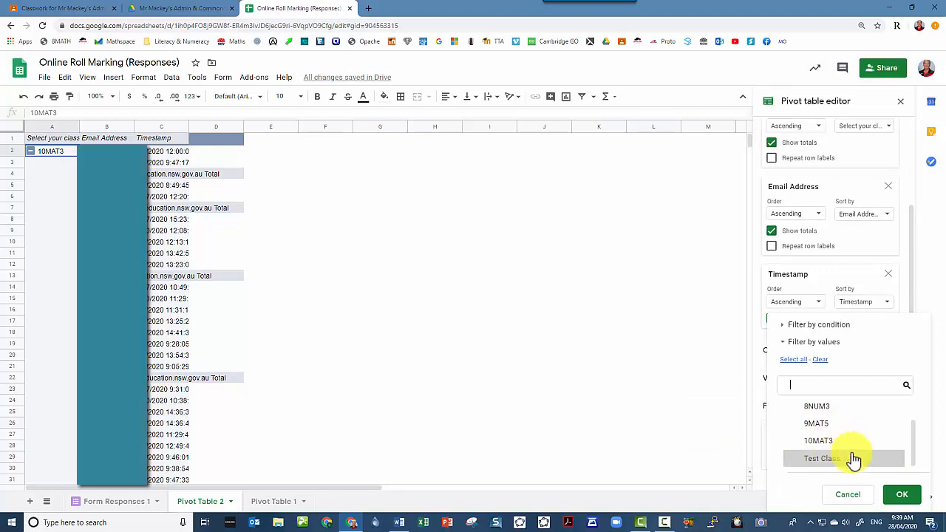
left_click(904, 500)
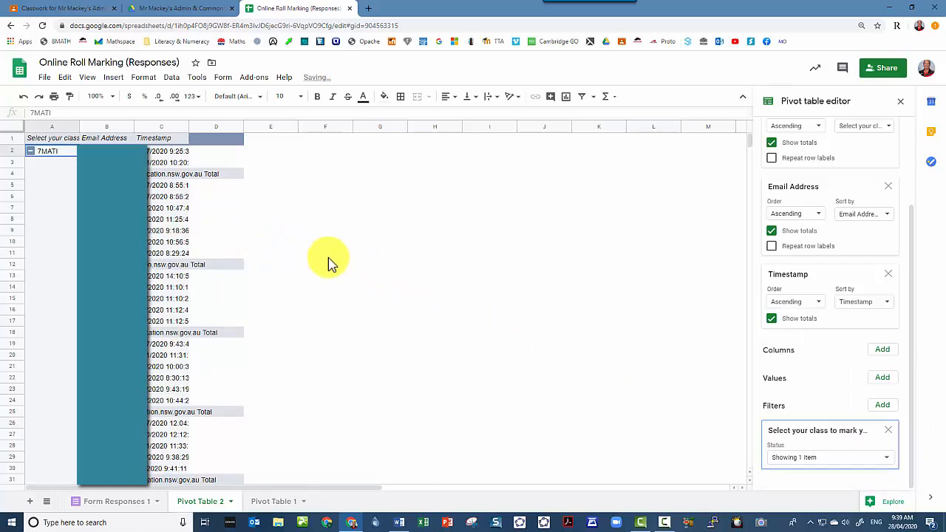
Collapse and re-expand the second student's timestamp group under 7MATI
scroll(355, 266, "down", 1)
scroll(354, 271, "up", 1)
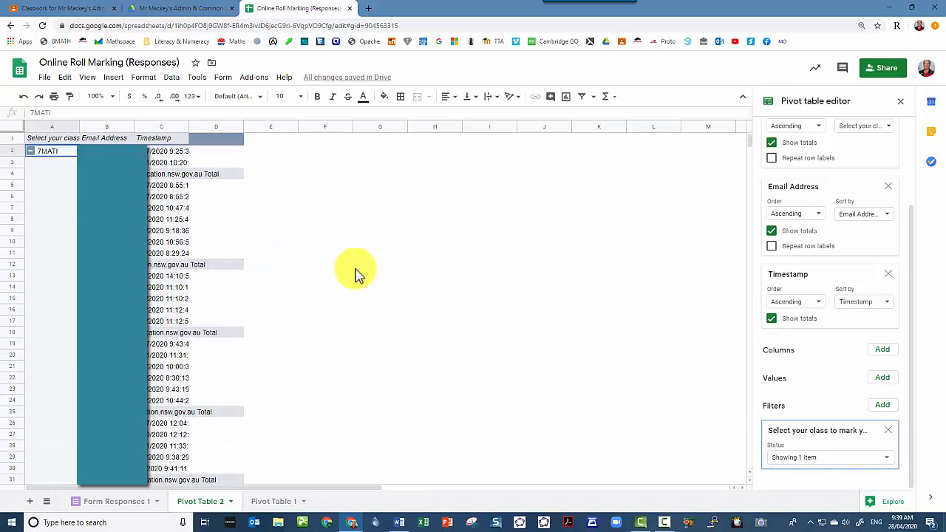
left_click(72, 185)
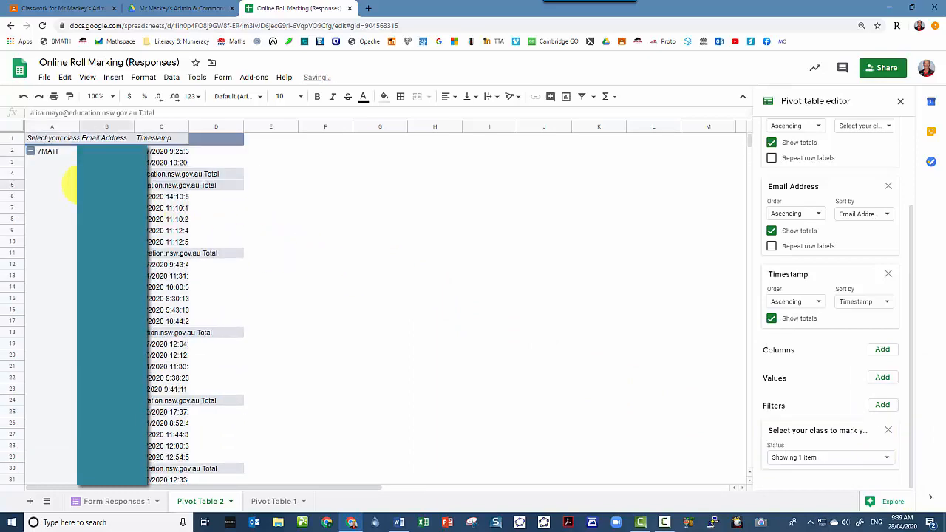
left_click(73, 185)
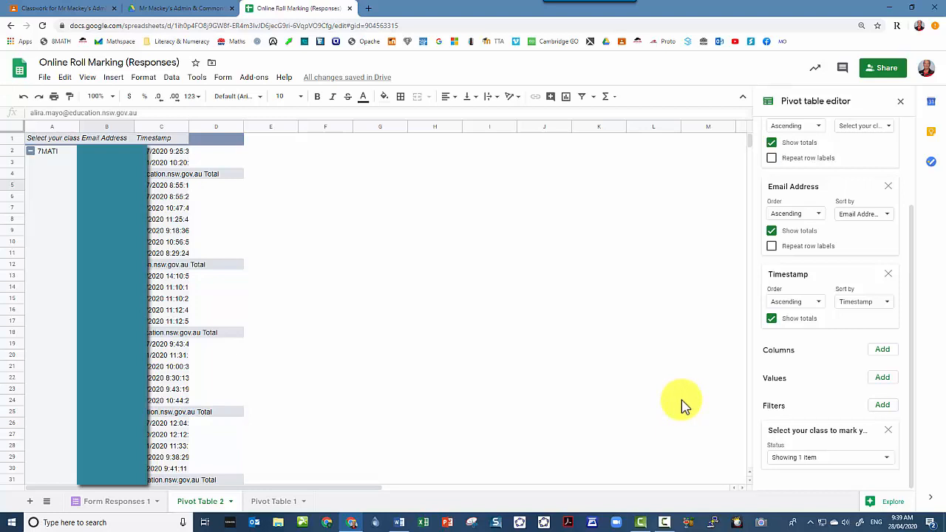
Add a Timestamp filter to the pivot table and give it the condition Date is after
left_click(884, 406)
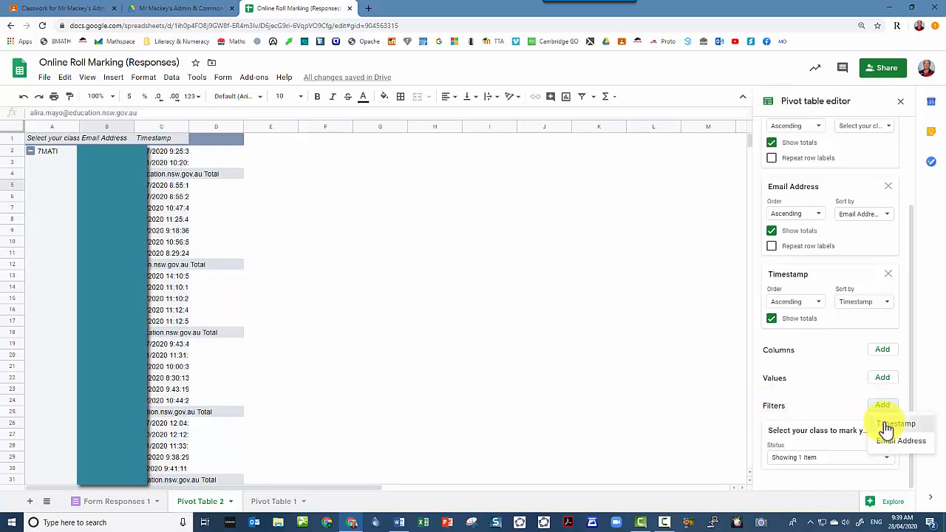
left_click(886, 426)
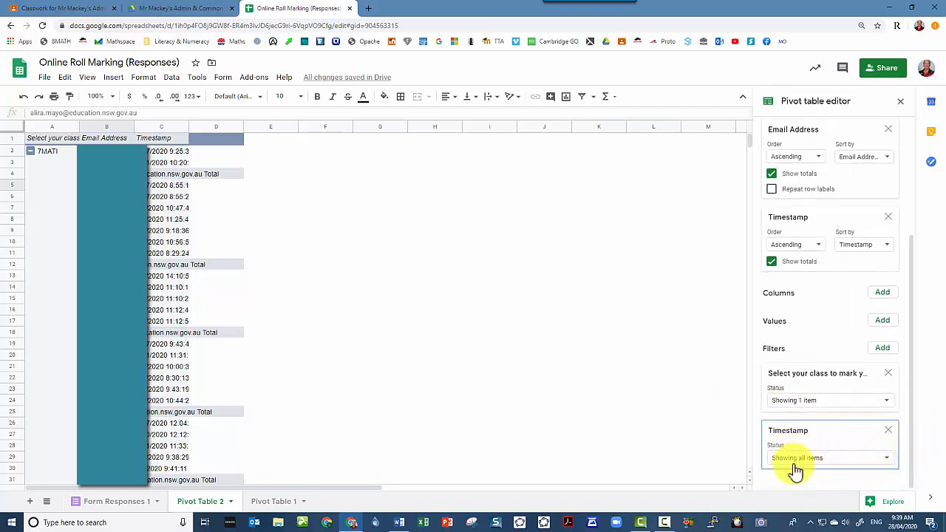
left_click(804, 463)
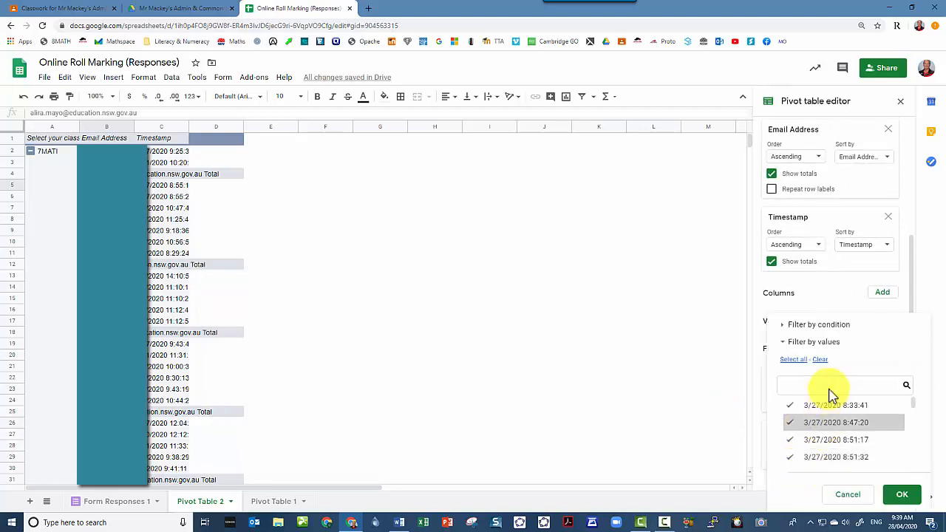
left_click(812, 326)
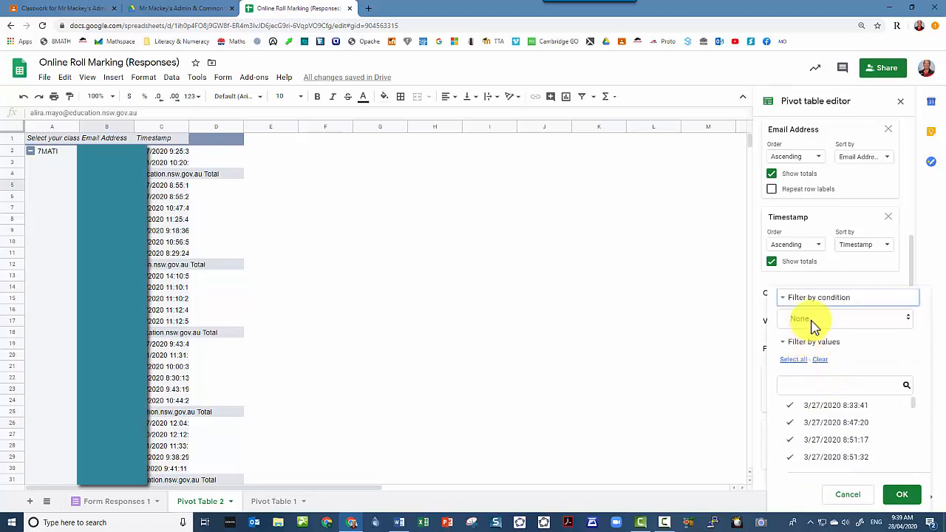
left_click(812, 325)
left_click(829, 326)
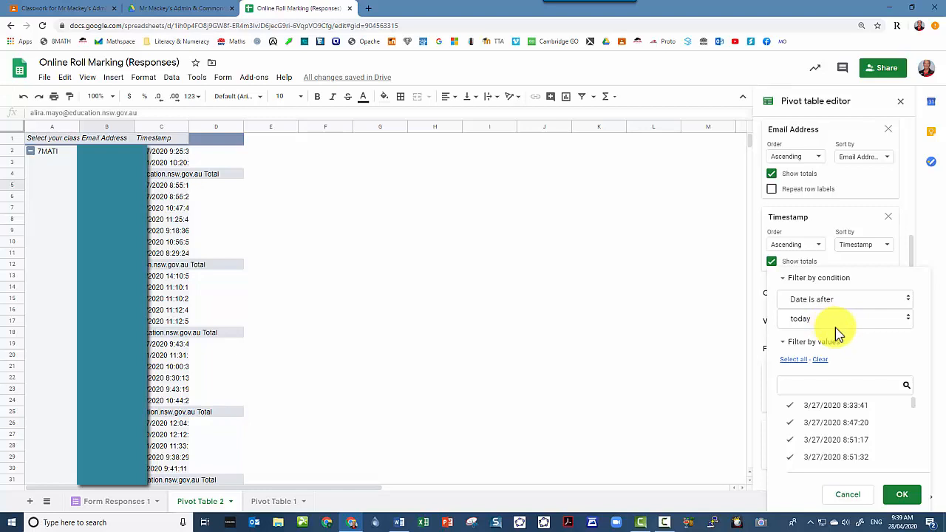
Set the Timestamp condition to the exact date 4/4/2020 and apply the filter
left_click(837, 323)
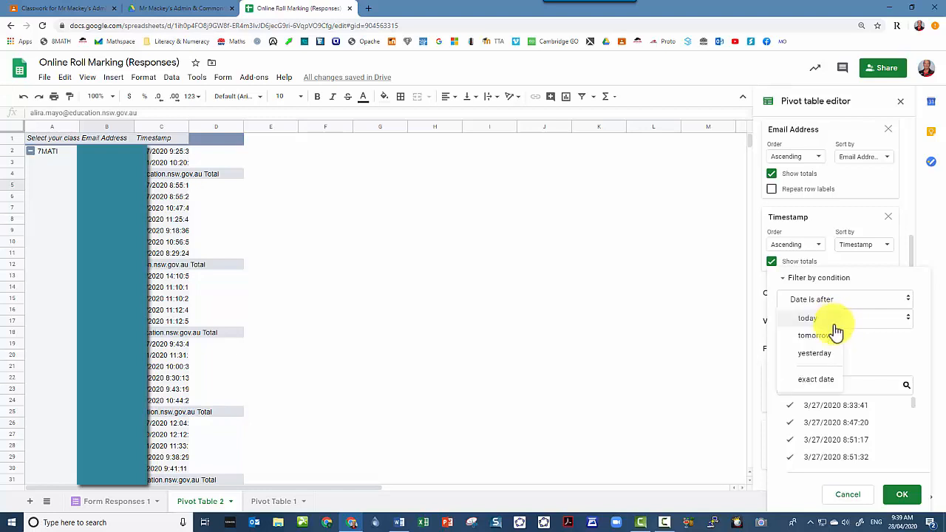
left_click(819, 381)
left_click(834, 316)
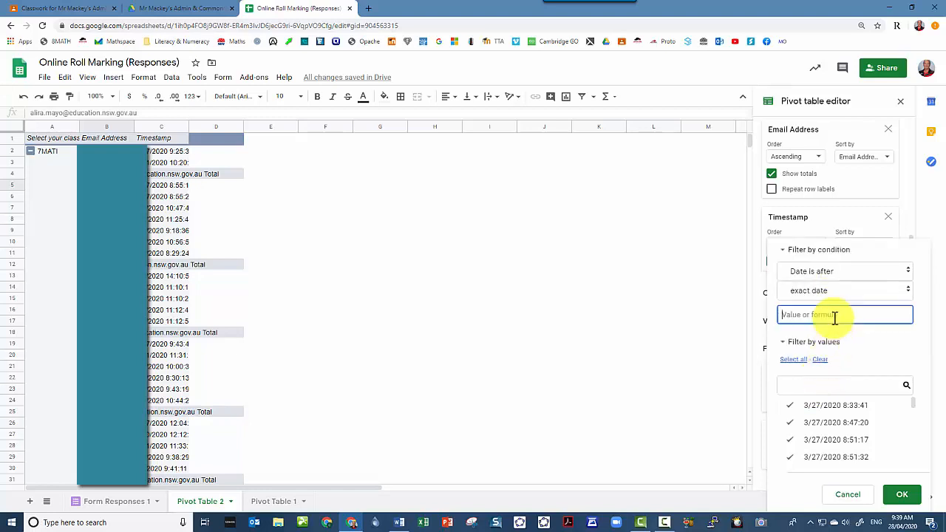
type("4/")
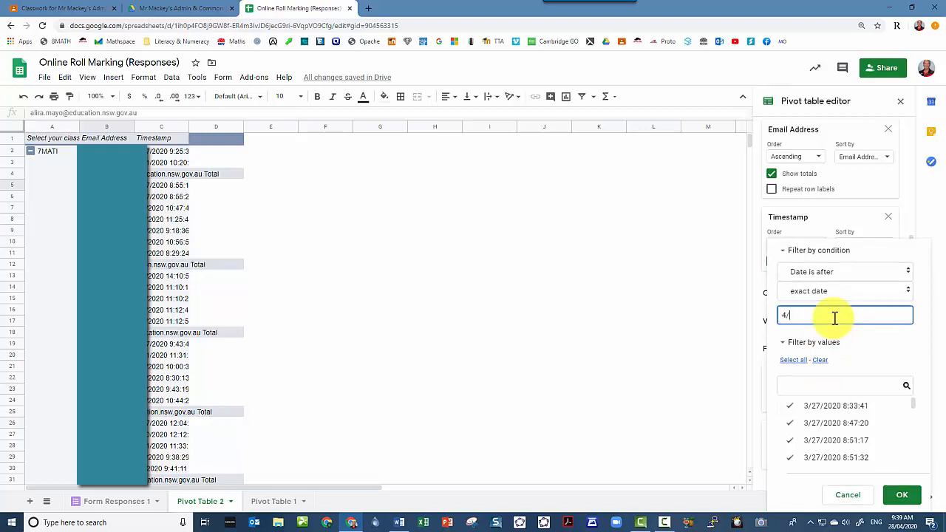
type("4/2020")
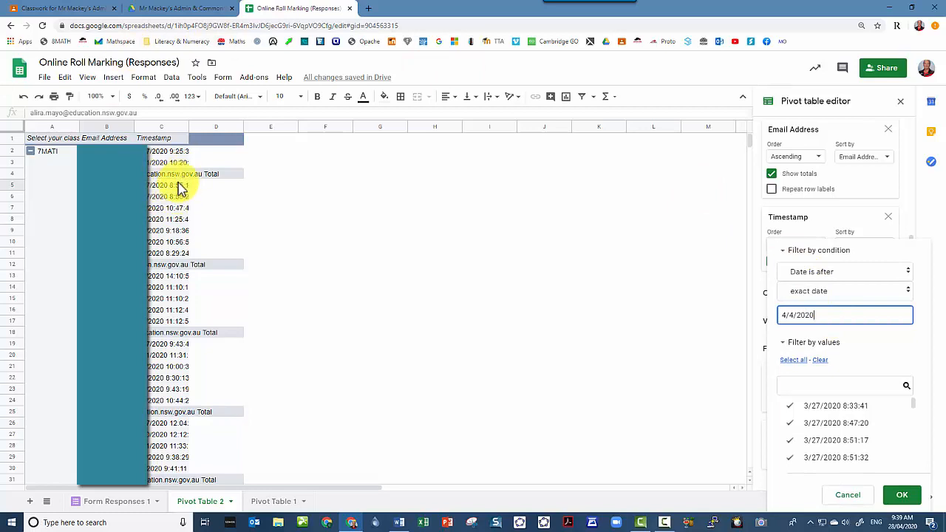
left_click(903, 496)
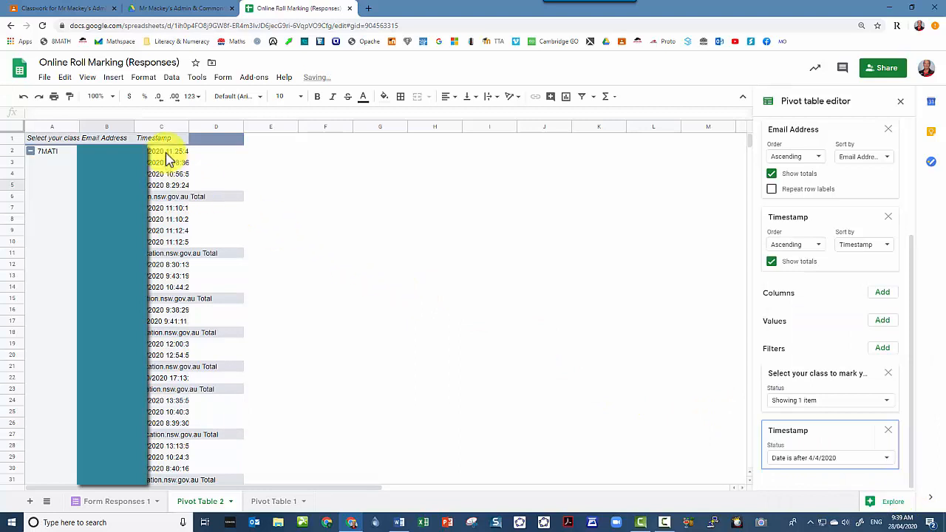